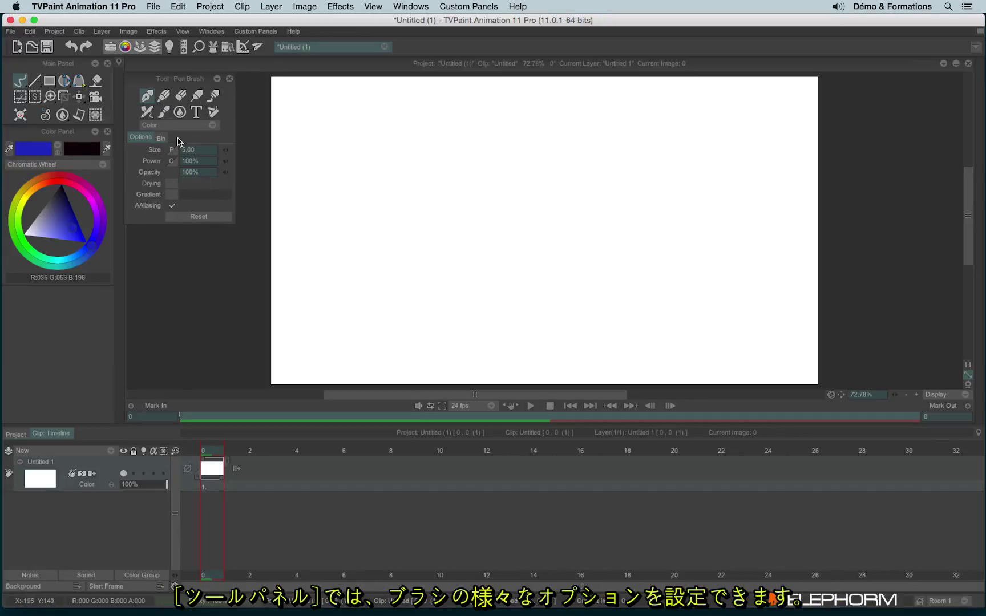
Examine the options of each brush tool in turn, ending with the Pen Brush active.
click(163, 96)
click(180, 95)
click(200, 96)
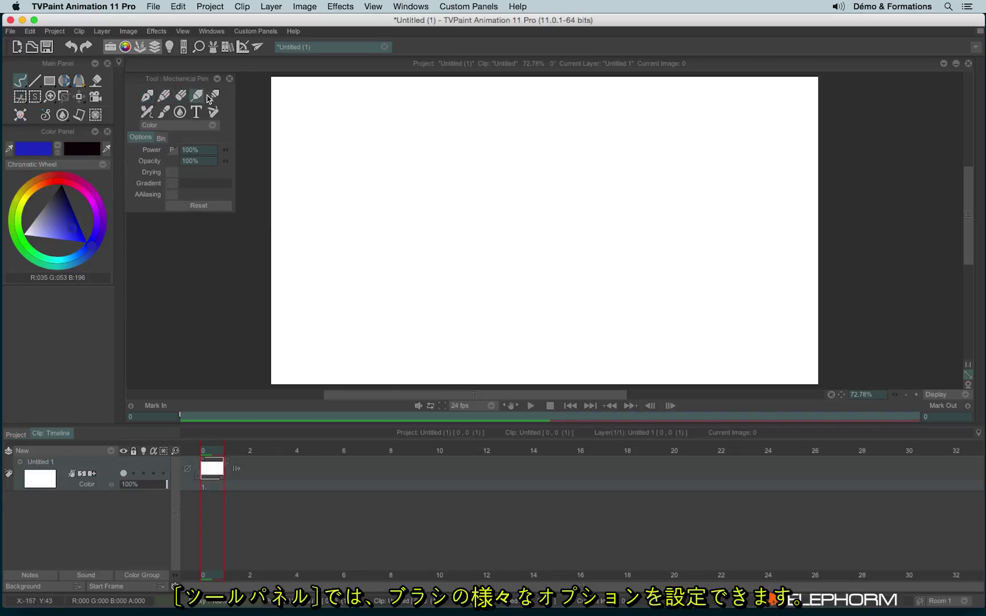
click(211, 97)
click(147, 113)
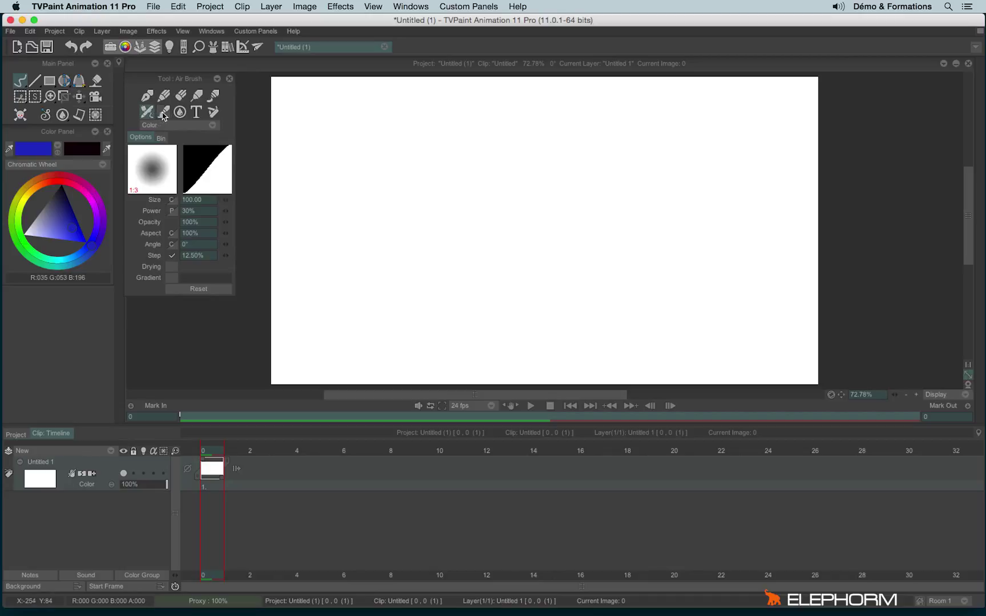
click(163, 112)
click(181, 112)
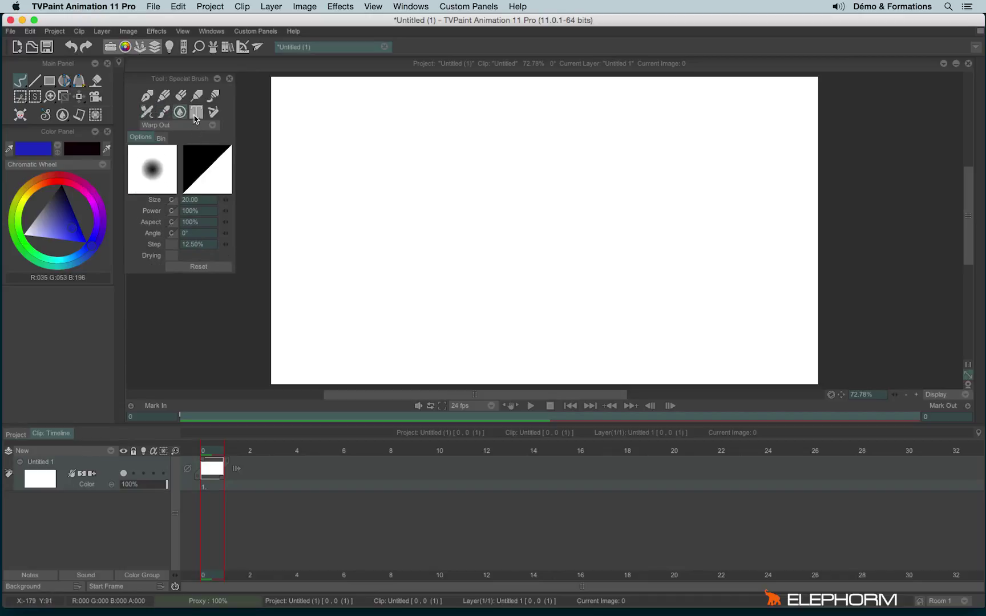
click(194, 117)
click(213, 112)
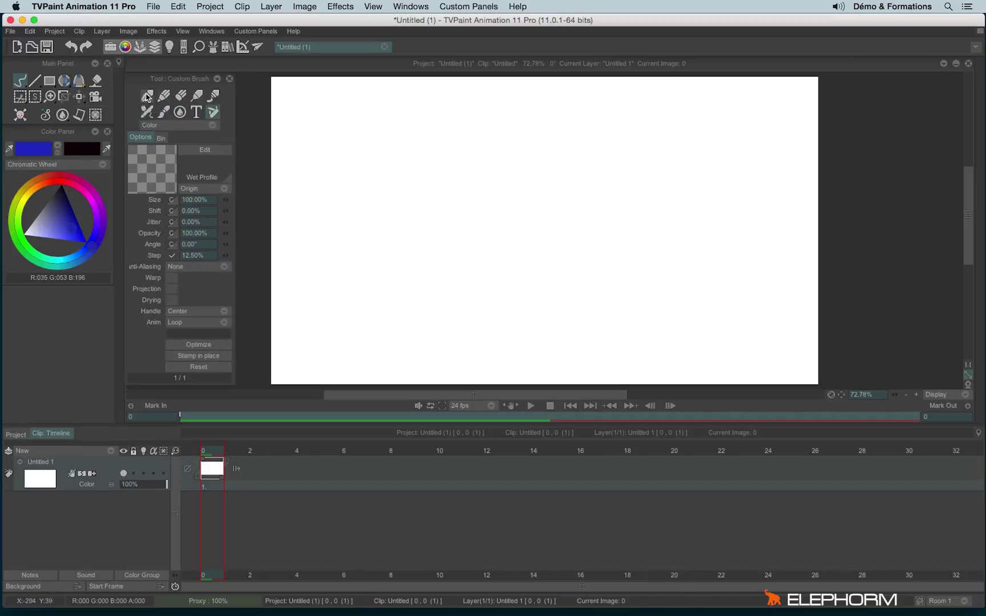
click(146, 97)
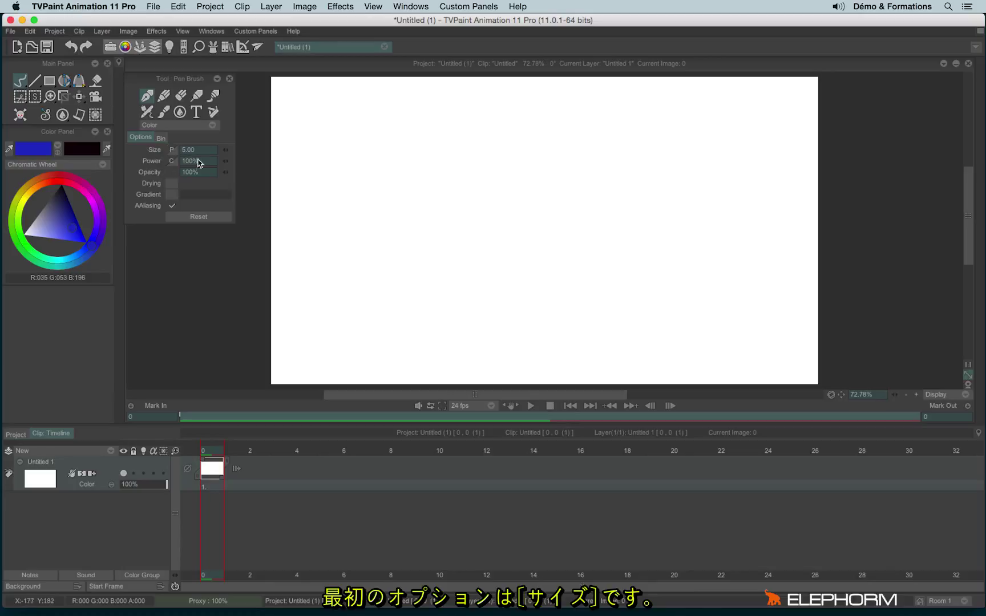
Draw three vertical wavy blue strokes with the Pen Brush at sizes 5, 64.50 and 3.50.
mouse_move(321, 116)
mouse_down()
mouse_move(325, 162)
mouse_move(328, 229)
mouse_move(311, 310)
mouse_move(319, 384)
mouse_up()
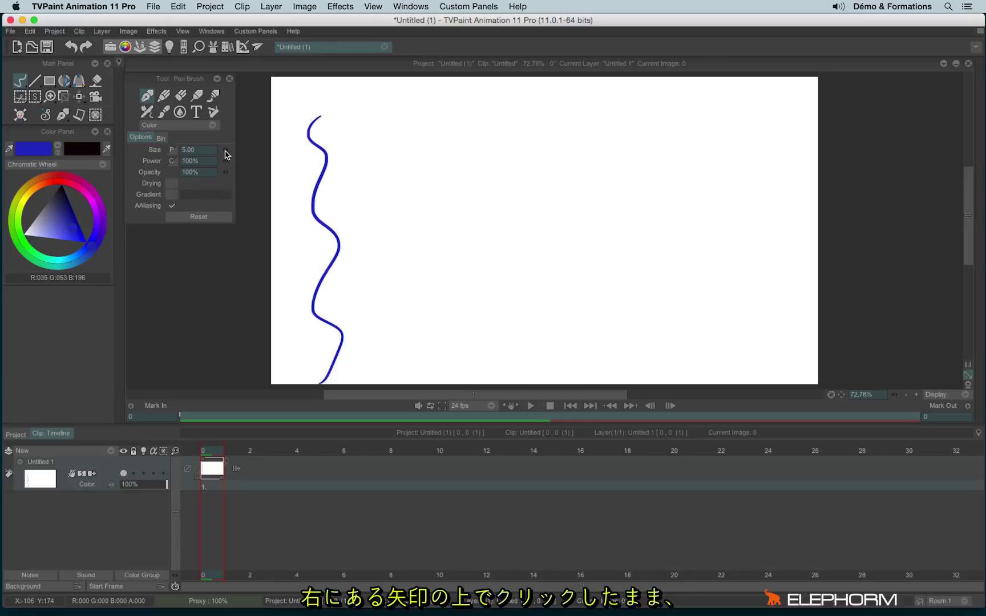
drag(228, 150, 257, 151)
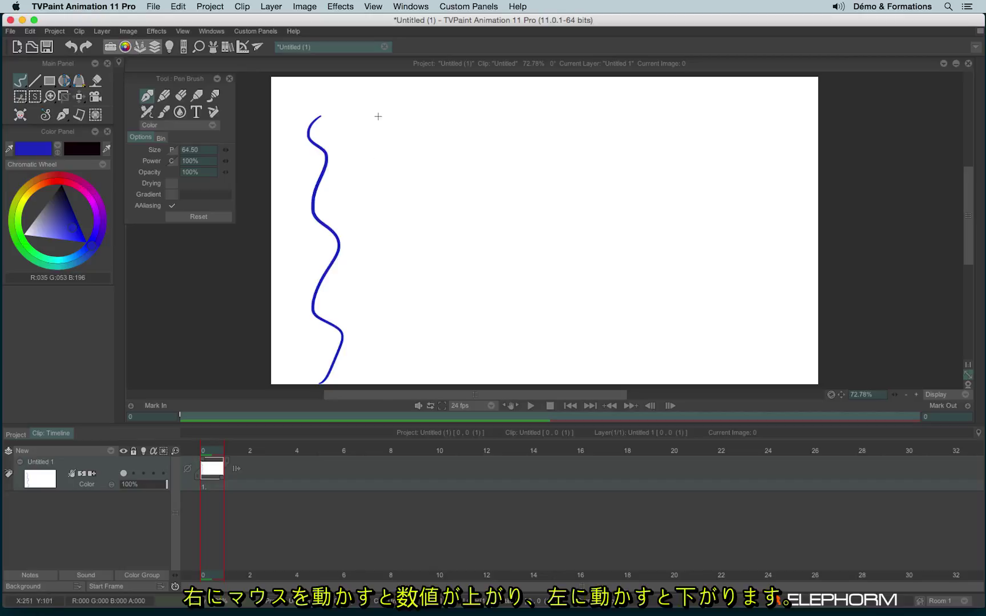
drag(374, 119, 426, 337)
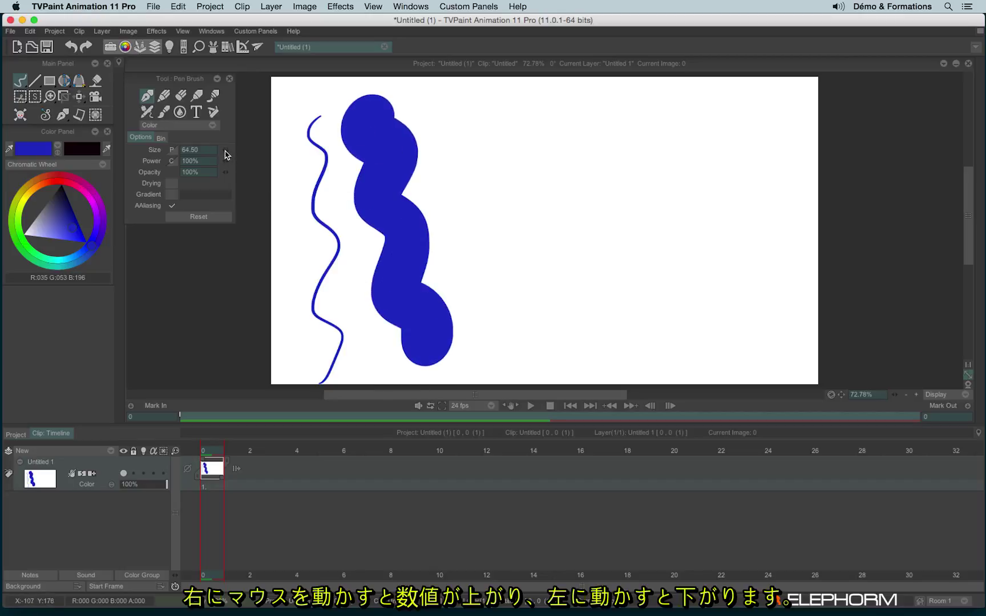
drag(223, 154, 67, 159)
mouse_move(471, 114)
mouse_down()
mouse_move(468, 213)
mouse_move(497, 323)
mouse_move(524, 365)
mouse_up()
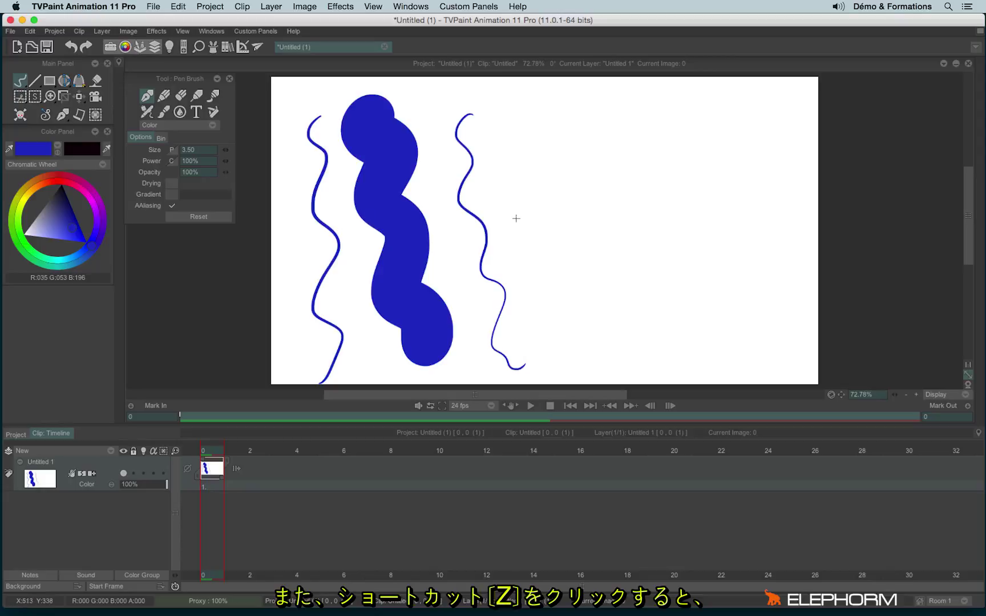
Resize the brush interactively on the canvas to 44.61 and draw another wavy stroke beside the thin one.
key(z)
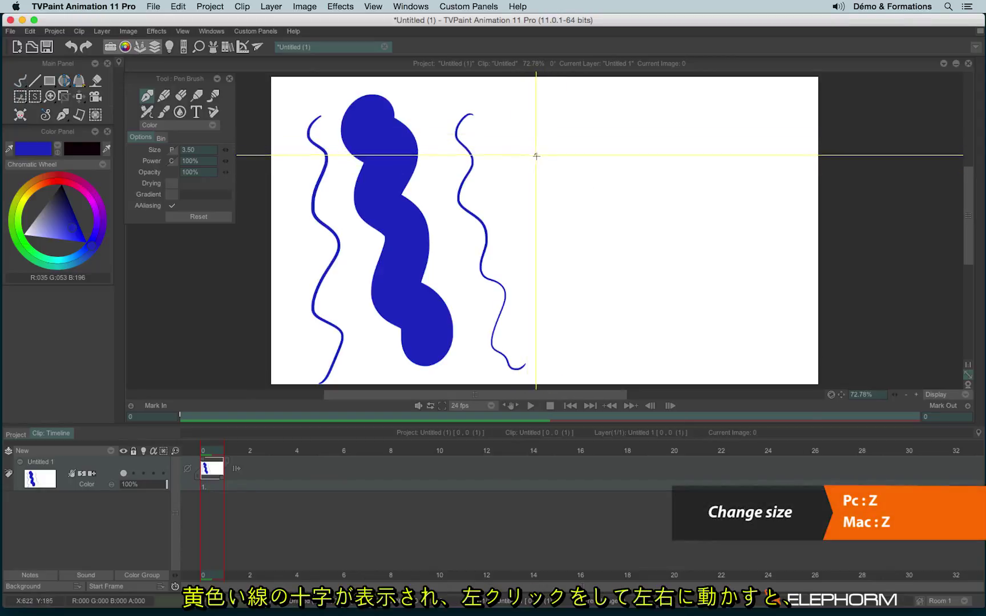
mouse_move(525, 149)
mouse_down()
mouse_move(519, 141)
mouse_move(546, 163)
mouse_move(541, 149)
mouse_move(520, 142)
mouse_move(554, 187)
mouse_move(519, 142)
mouse_move(556, 162)
mouse_move(525, 145)
mouse_move(533, 154)
mouse_up()
mouse_move(516, 117)
mouse_down()
mouse_move(528, 238)
mouse_move(578, 321)
mouse_up()
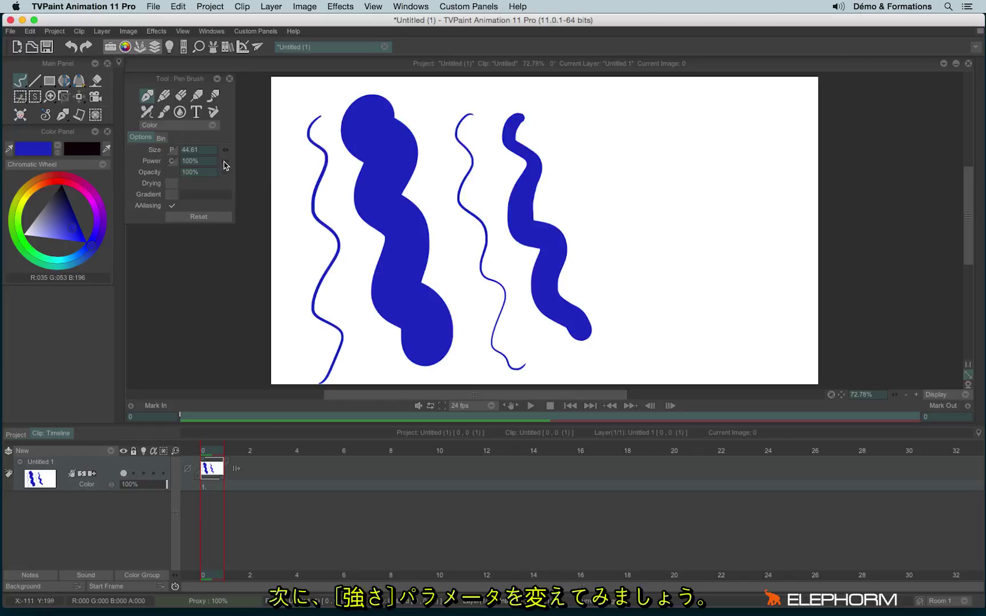
Draw one zigzag stroke at 48% power and another at 100% power, and clear the canvas.
drag(228, 166, 179, 168)
mouse_move(577, 108)
mouse_down()
mouse_move(628, 190)
mouse_move(623, 244)
mouse_move(658, 282)
mouse_move(688, 356)
mouse_up()
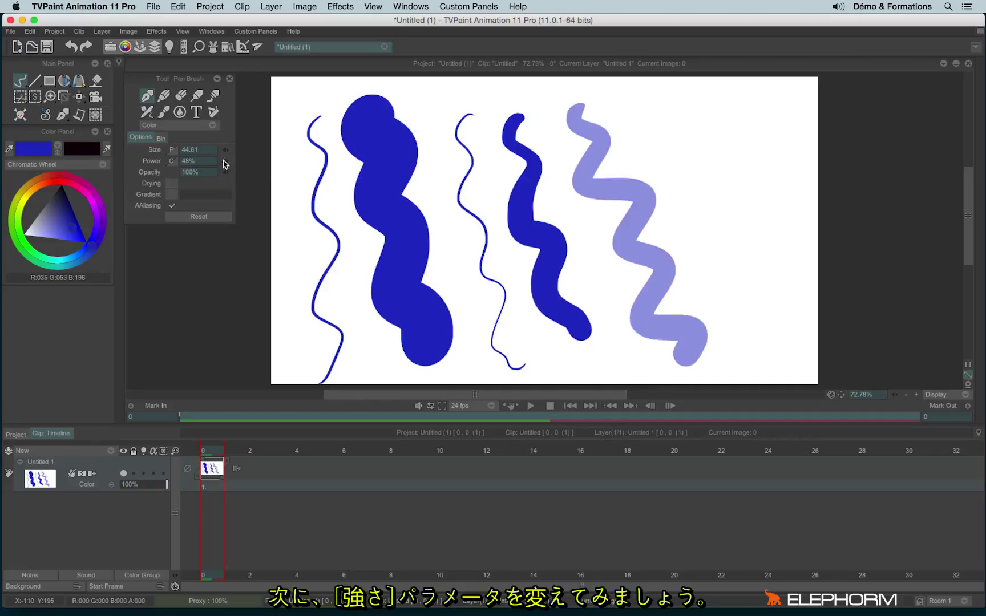
drag(240, 163, 381, 155)
mouse_move(636, 93)
mouse_down()
mouse_move(708, 222)
mouse_move(741, 314)
mouse_move(770, 346)
mouse_up()
key(BackSpace)
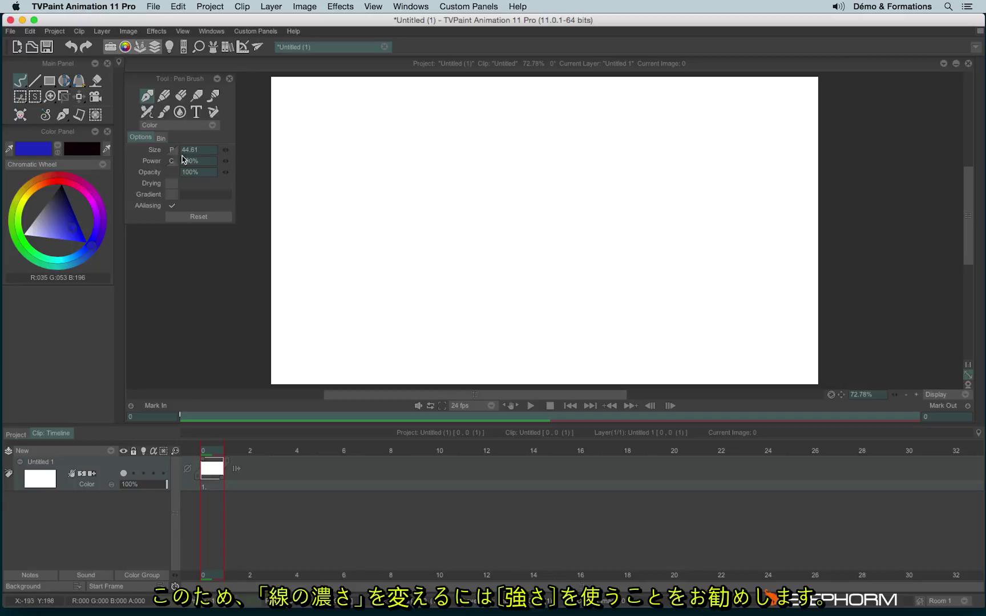
Enable Drying, set the brush power to 27%, and build up density with repeated overlapping strokes.
click(172, 184)
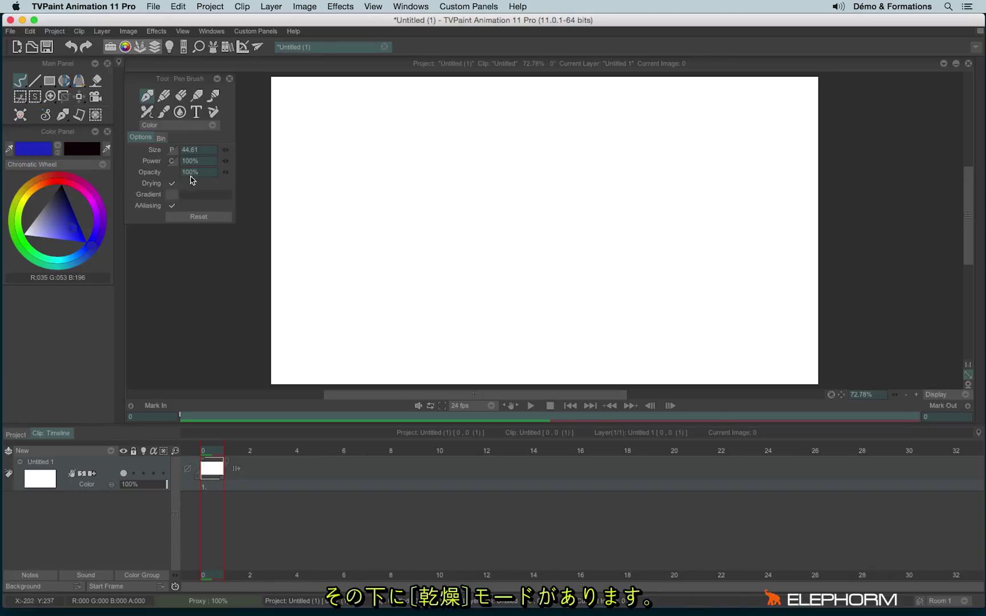
drag(226, 161, 138, 178)
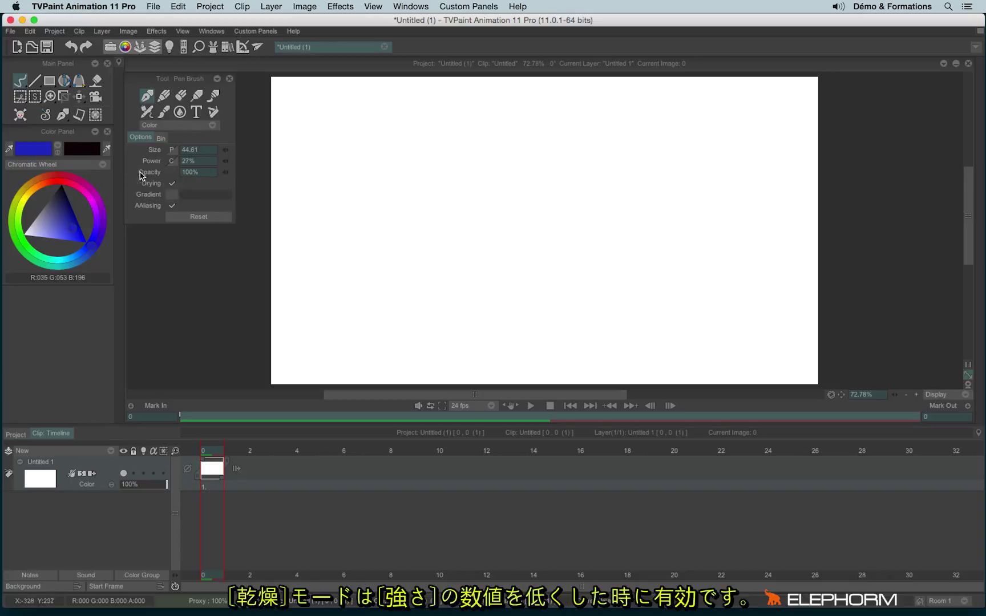
mouse_move(382, 122)
mouse_down()
mouse_move(425, 245)
mouse_move(491, 345)
mouse_move(523, 353)
mouse_move(548, 332)
mouse_move(540, 274)
mouse_move(471, 220)
mouse_up()
drag(468, 177, 409, 272)
mouse_move(505, 140)
mouse_down()
mouse_move(319, 231)
mouse_move(457, 297)
mouse_move(403, 227)
mouse_move(400, 125)
mouse_move(408, 342)
mouse_up()
mouse_move(339, 123)
mouse_down()
mouse_move(392, 245)
mouse_move(377, 137)
mouse_move(399, 200)
mouse_up()
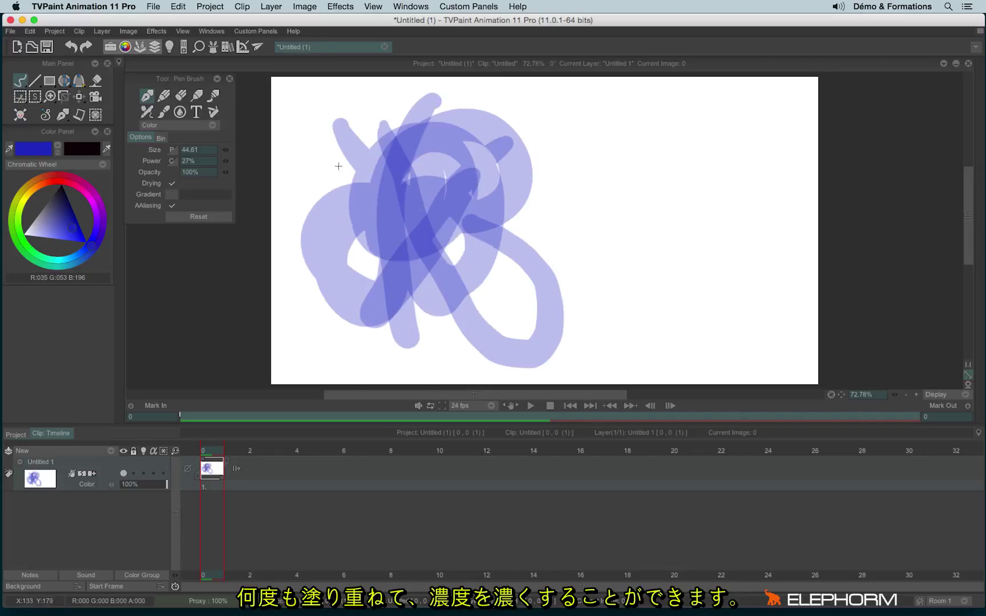
mouse_move(337, 161)
mouse_down()
mouse_move(472, 156)
mouse_move(371, 300)
mouse_move(371, 135)
mouse_move(477, 220)
mouse_move(371, 194)
mouse_move(336, 166)
mouse_move(485, 195)
mouse_move(324, 235)
mouse_move(368, 179)
mouse_move(478, 125)
mouse_move(358, 207)
mouse_move(494, 226)
mouse_move(372, 220)
mouse_move(422, 222)
mouse_move(491, 124)
mouse_move(390, 185)
mouse_move(485, 150)
mouse_move(422, 203)
mouse_up()
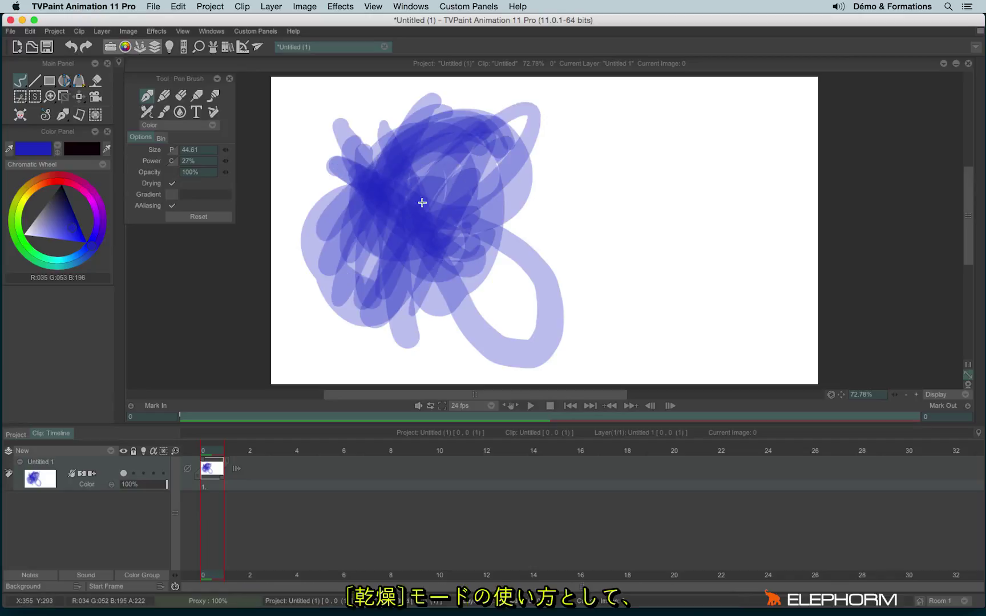
Clear the overlapping strokes from the canvas and set the brush power to 100%.
key(BackSpace)
click(422, 203)
key(BackSpace)
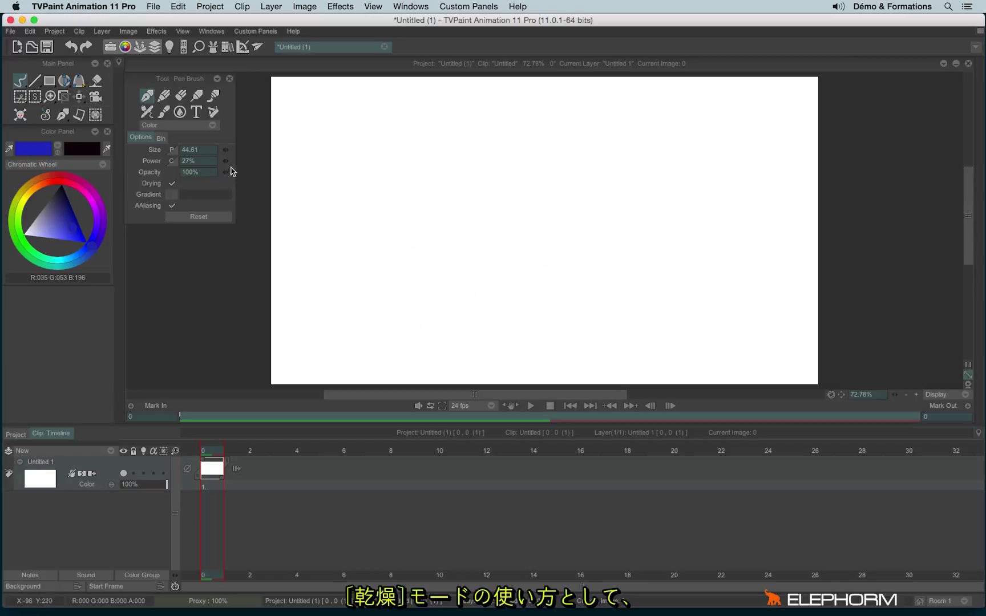
drag(225, 161, 383, 141)
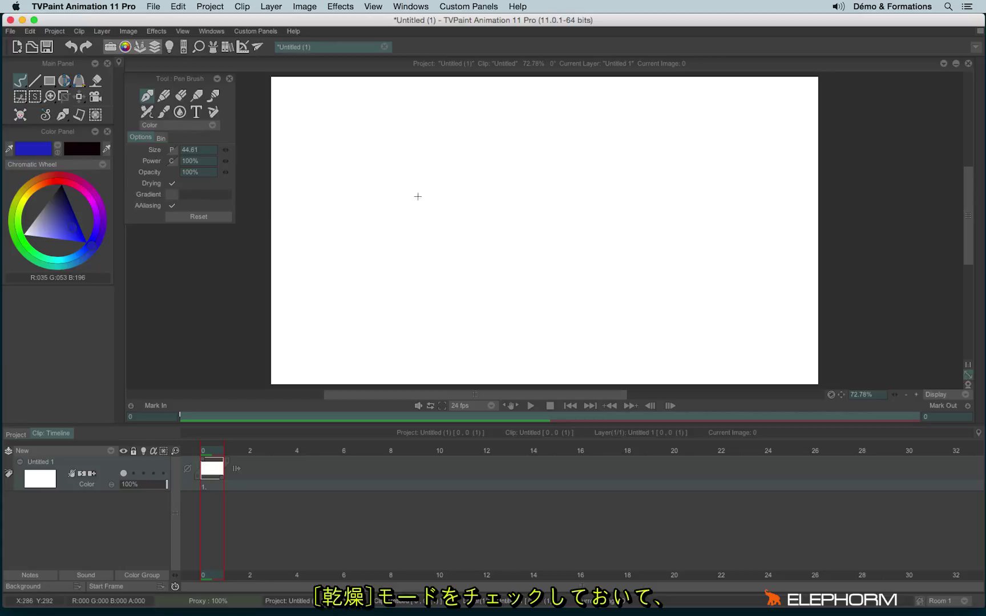
Paint several broad overlapping zigzag strokes across the canvas at full power with Drying enabled.
mouse_move(413, 181)
mouse_down()
mouse_move(456, 179)
mouse_move(475, 321)
mouse_move(622, 247)
mouse_up()
mouse_move(518, 143)
mouse_down()
mouse_move(578, 138)
mouse_move(705, 298)
mouse_up()
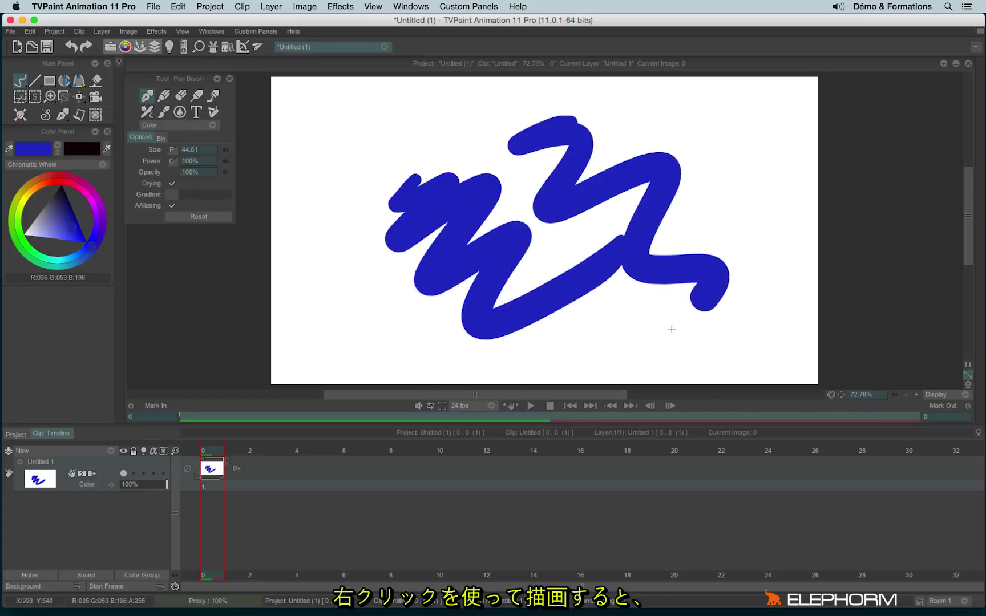
drag(671, 329, 650, 340)
mouse_move(412, 105)
mouse_down()
mouse_move(391, 138)
mouse_move(363, 308)
mouse_move(560, 275)
mouse_up()
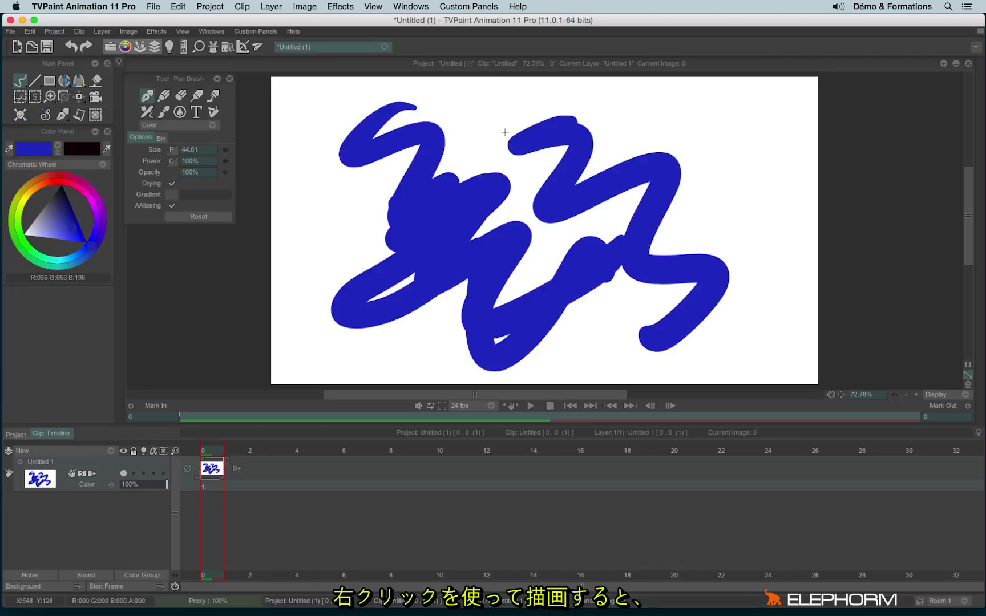
Erase swaths through the left half of the blue zigzags with the Pen Brush, keeping the Color drawing mode.
click(186, 127)
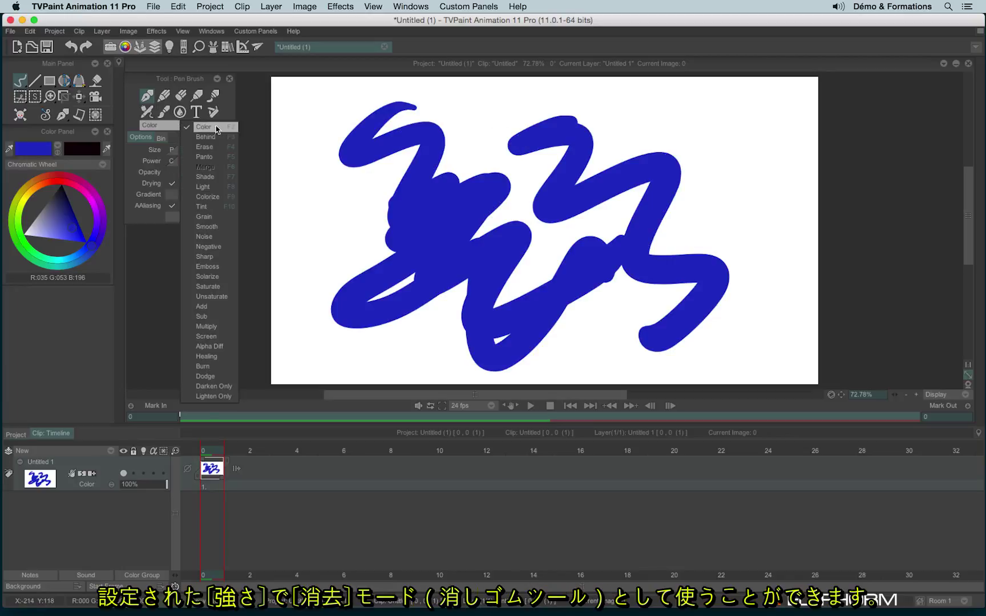
click(132, 189)
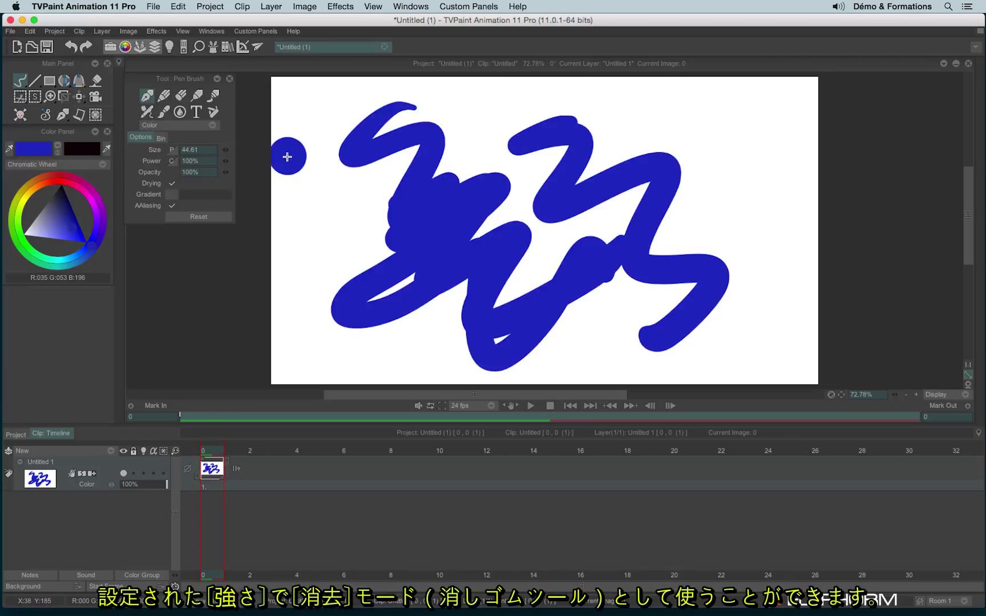
mouse_move(454, 177)
mouse_down()
mouse_move(399, 210)
mouse_move(357, 302)
mouse_move(434, 282)
mouse_move(497, 336)
mouse_move(516, 310)
mouse_move(470, 338)
mouse_move(517, 263)
mouse_up()
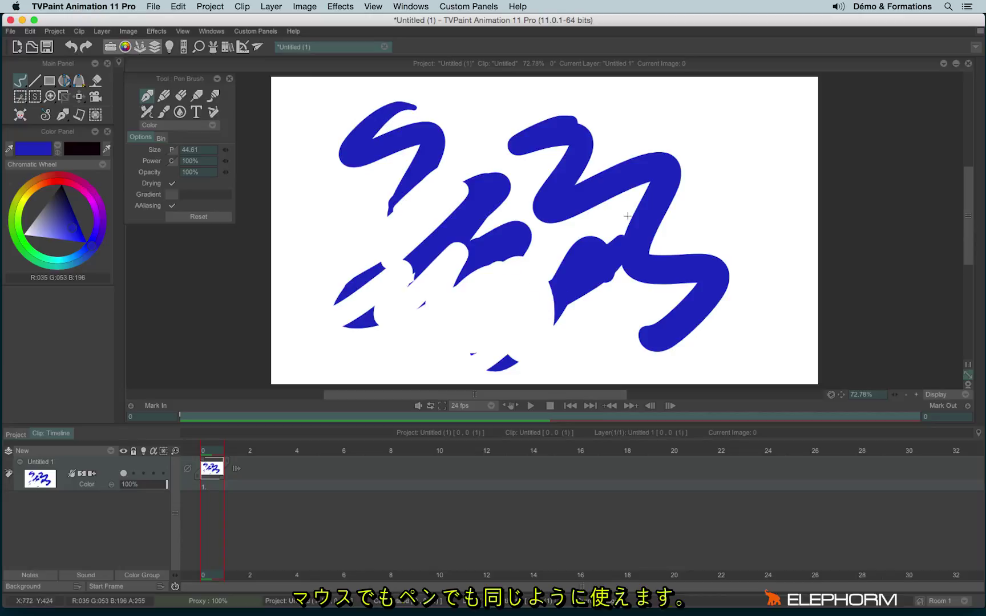
Add a blue zigzag over the right-hand strokes and erase across the artwork with the same brush.
mouse_move(600, 121)
mouse_down()
mouse_move(642, 144)
mouse_move(706, 128)
mouse_move(756, 172)
mouse_move(672, 237)
mouse_move(739, 199)
mouse_move(616, 231)
mouse_up()
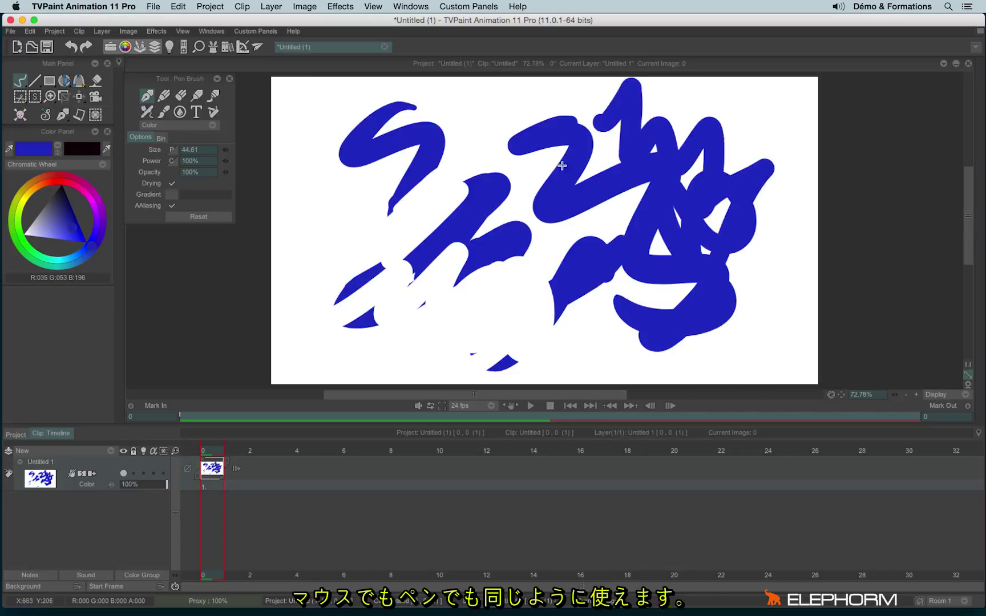
mouse_move(616, 156)
mouse_down()
mouse_move(557, 223)
mouse_move(736, 177)
mouse_move(656, 268)
mouse_move(685, 337)
mouse_move(346, 213)
mouse_move(468, 194)
mouse_move(547, 208)
mouse_up()
Clear the canvas and reset the Pen Brush options to their defaults.
click(490, 186)
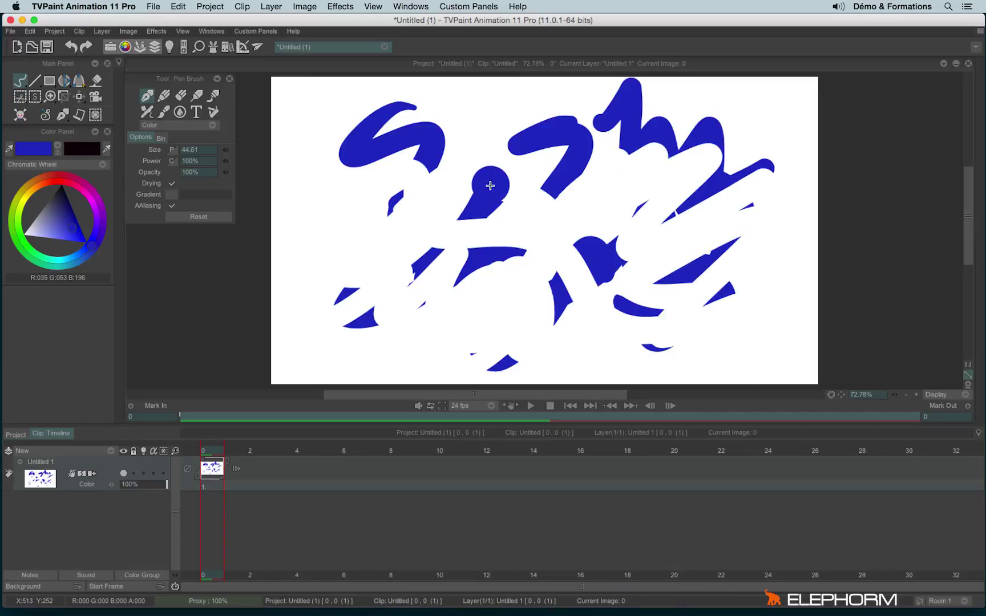
key(BackSpace)
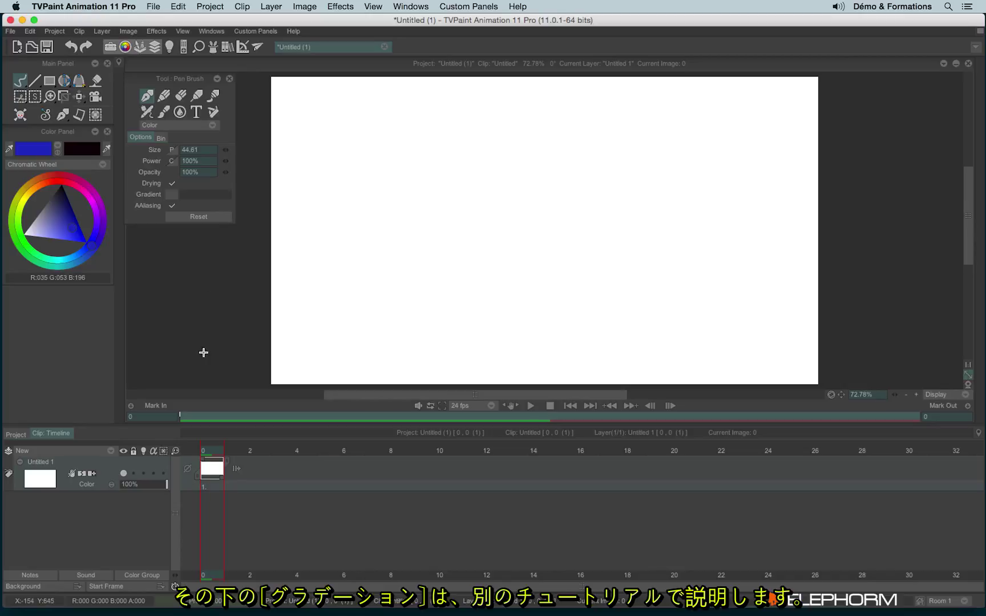
click(192, 218)
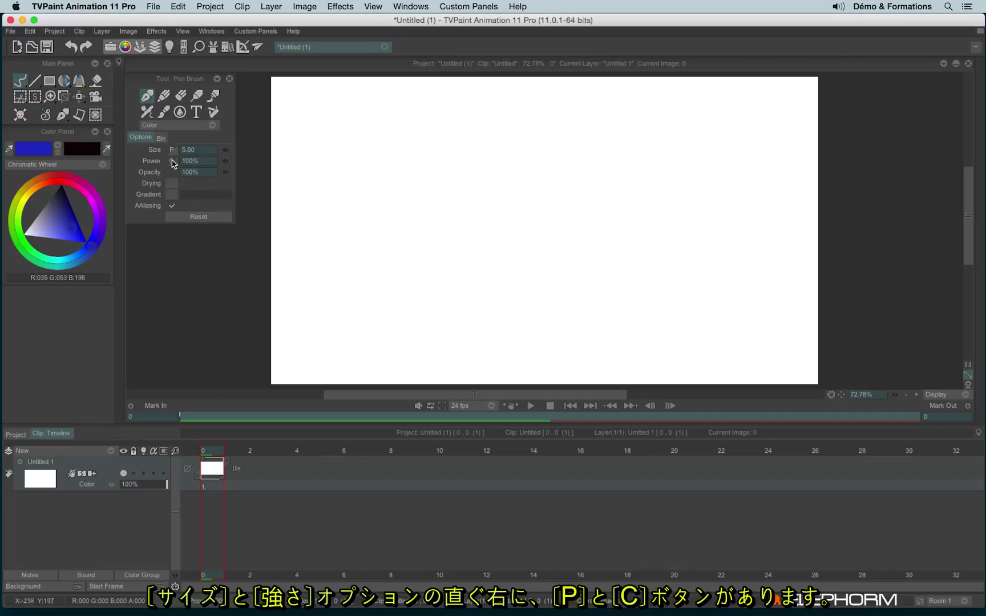
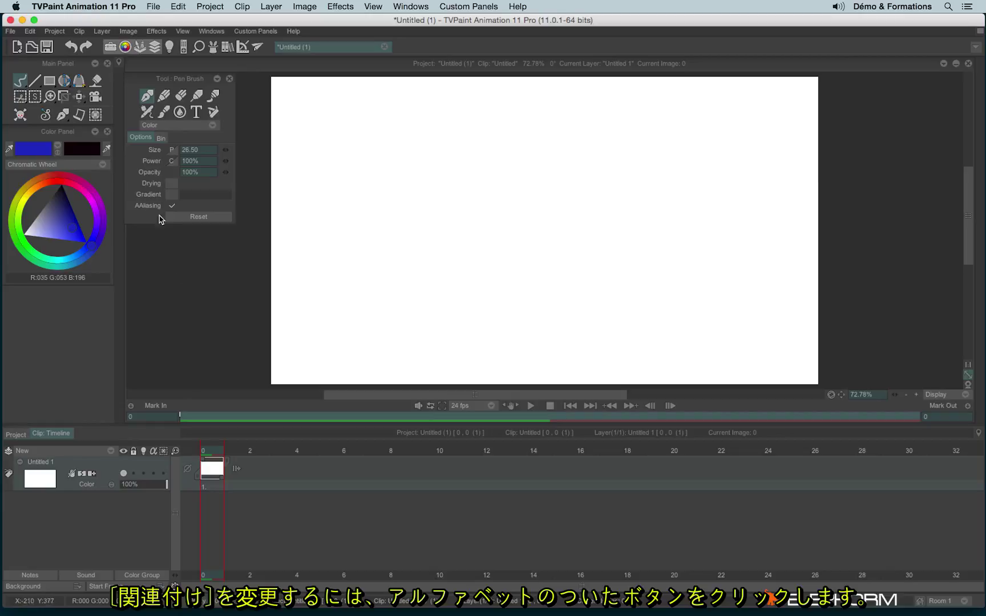
Set the brush size connection to Constant, test it with a stroke, and clear the canvas.
click(173, 151)
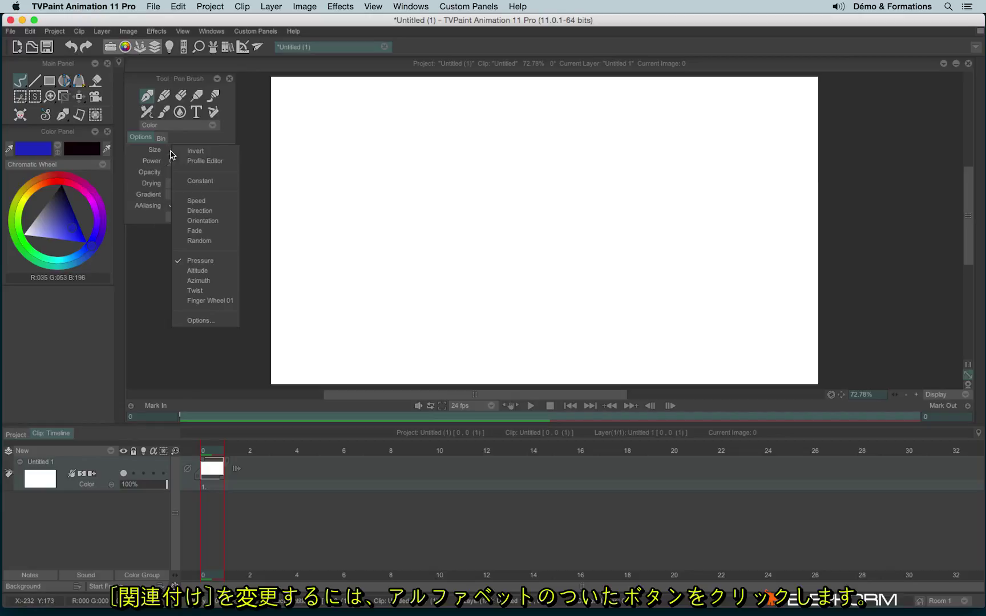
click(228, 185)
mouse_move(328, 125)
mouse_down()
mouse_move(370, 176)
mouse_move(411, 359)
mouse_move(500, 251)
mouse_move(637, 183)
mouse_move(702, 267)
mouse_move(503, 260)
mouse_up()
key(BackSpace)
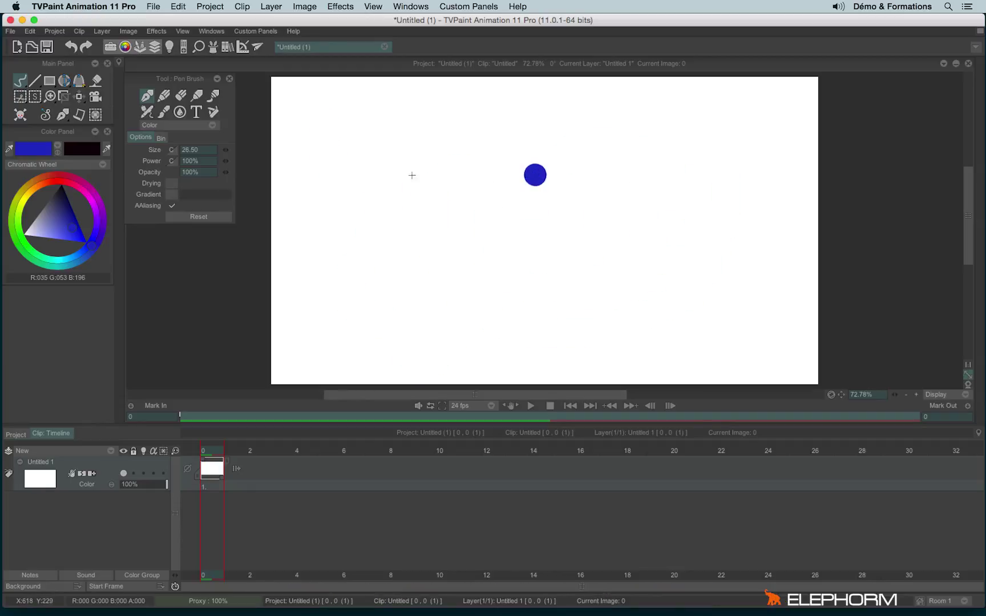
Set the brush size connection to Speed, test it with slow and fast strokes, and clear the canvas.
click(172, 149)
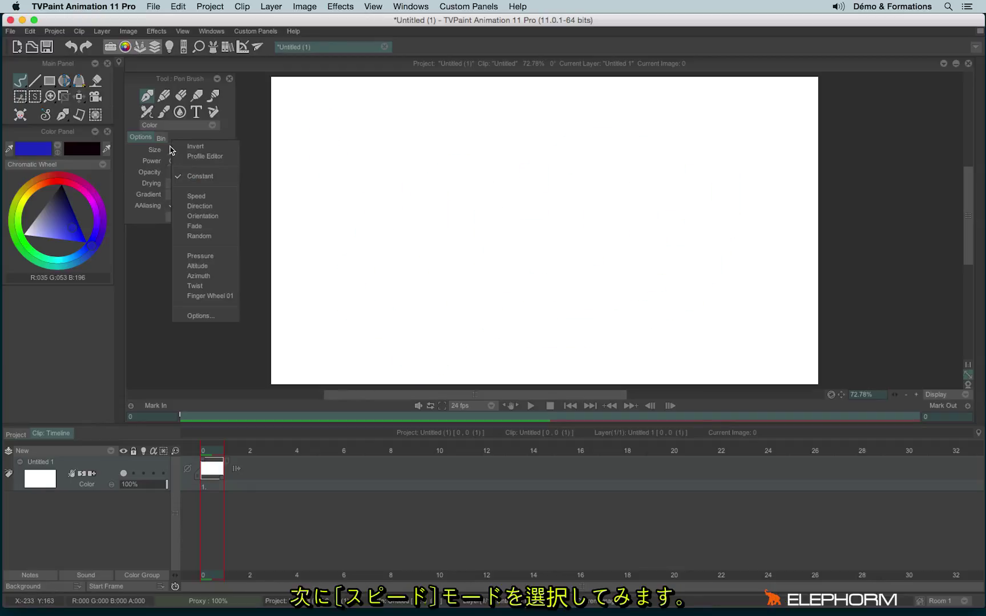
click(209, 196)
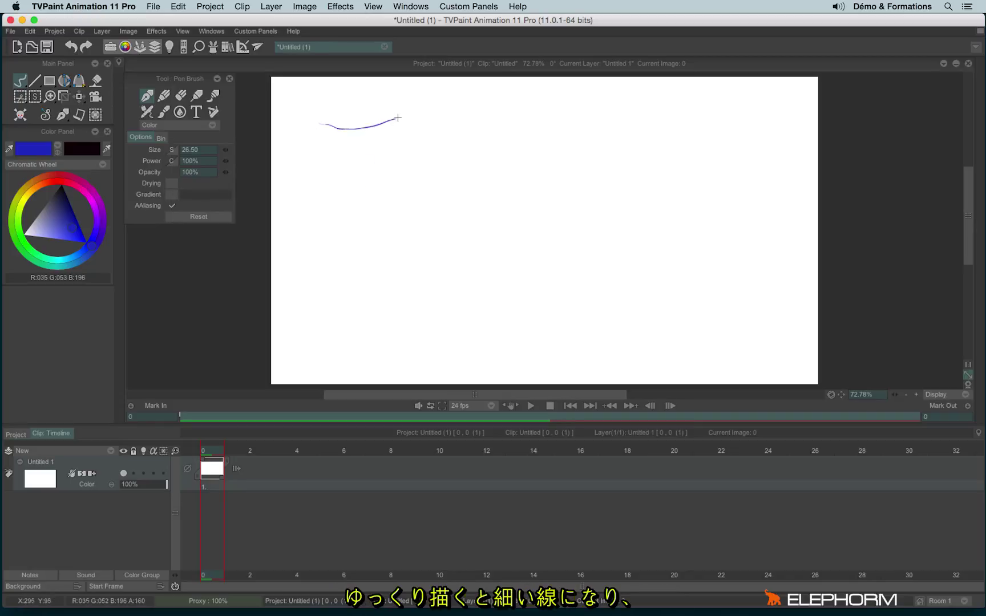
mouse_move(439, 111)
mouse_down()
mouse_move(488, 132)
mouse_move(607, 113)
mouse_move(708, 134)
mouse_move(274, 237)
mouse_move(758, 165)
mouse_move(815, 197)
mouse_move(342, 206)
mouse_move(685, 234)
mouse_move(417, 322)
mouse_up()
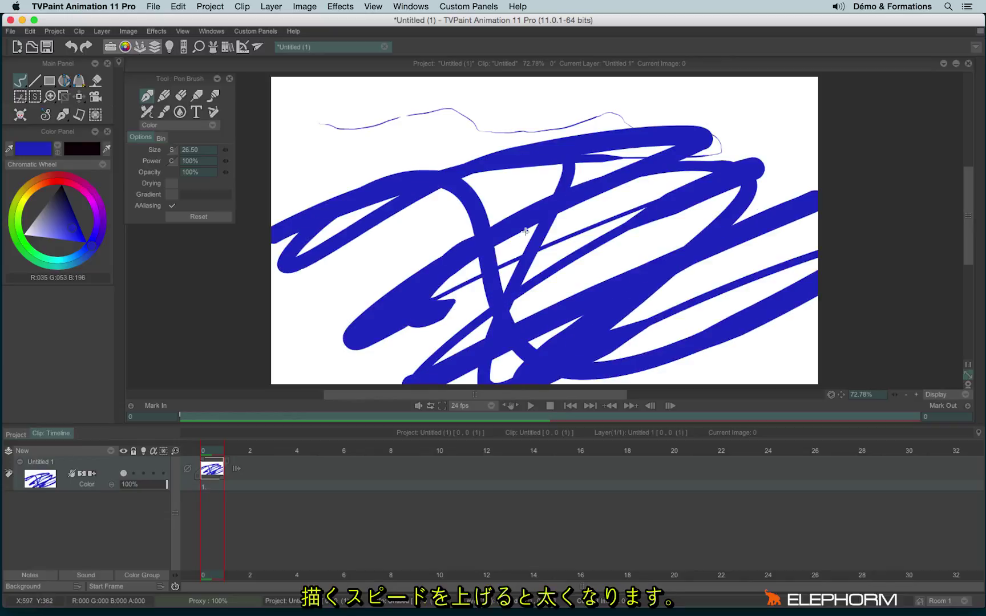
key(BackSpace)
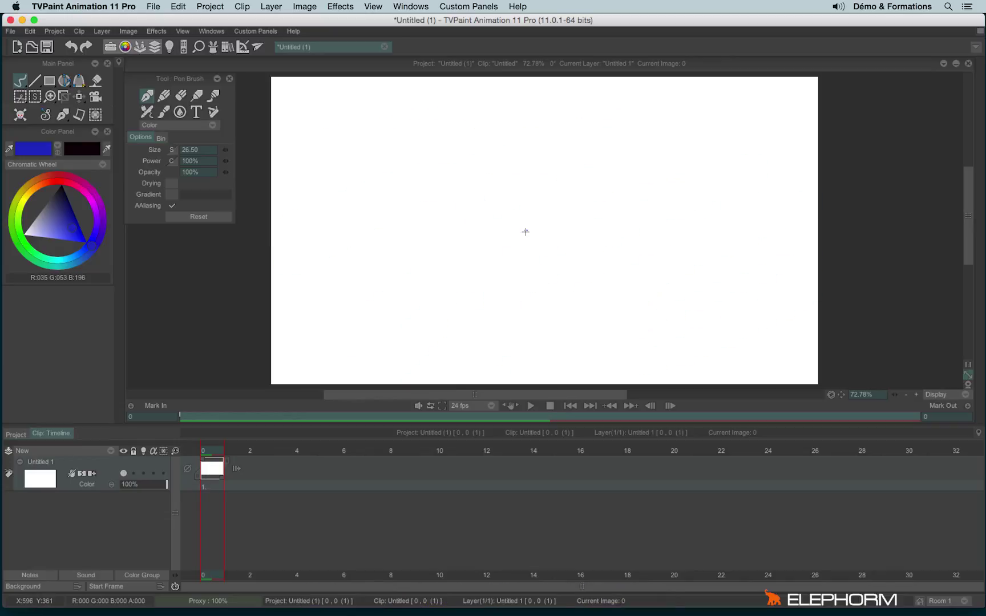
Set the brush size connection to Random, test it with a long winding stroke, and clear the canvas.
click(172, 151)
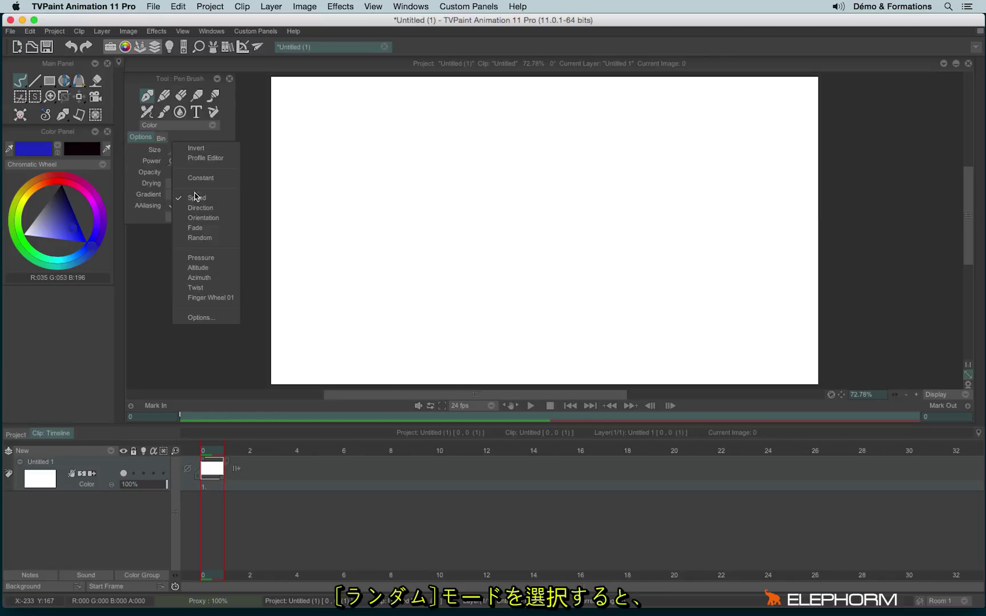
click(208, 238)
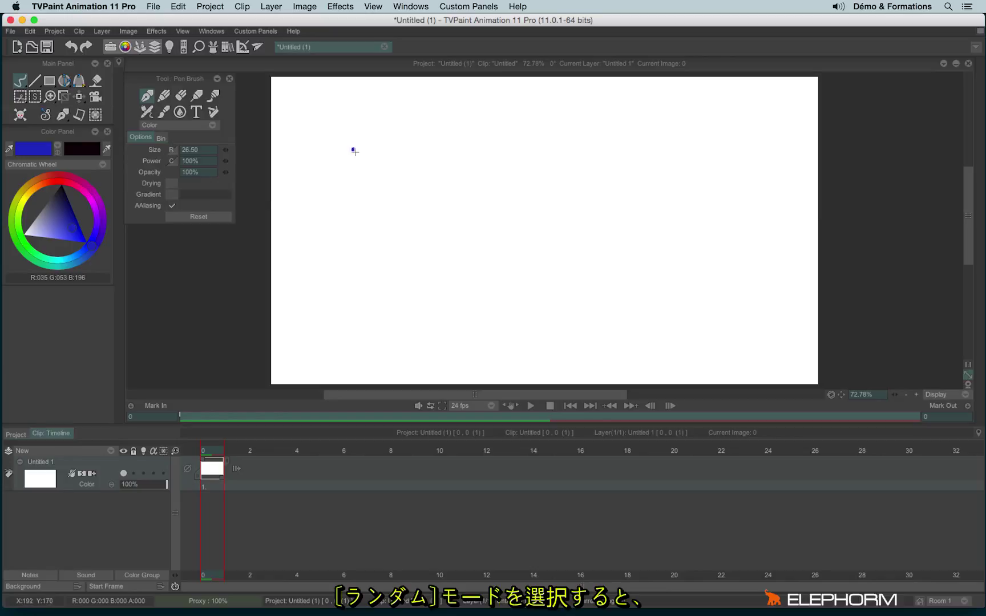
mouse_move(396, 170)
mouse_down()
mouse_move(426, 177)
mouse_move(543, 152)
mouse_move(751, 171)
mouse_move(731, 234)
mouse_move(662, 249)
mouse_move(591, 230)
mouse_move(539, 261)
mouse_move(577, 305)
mouse_move(522, 356)
mouse_move(441, 325)
mouse_move(406, 254)
mouse_move(337, 312)
mouse_move(328, 350)
mouse_move(308, 216)
mouse_move(311, 141)
mouse_move(376, 231)
mouse_up()
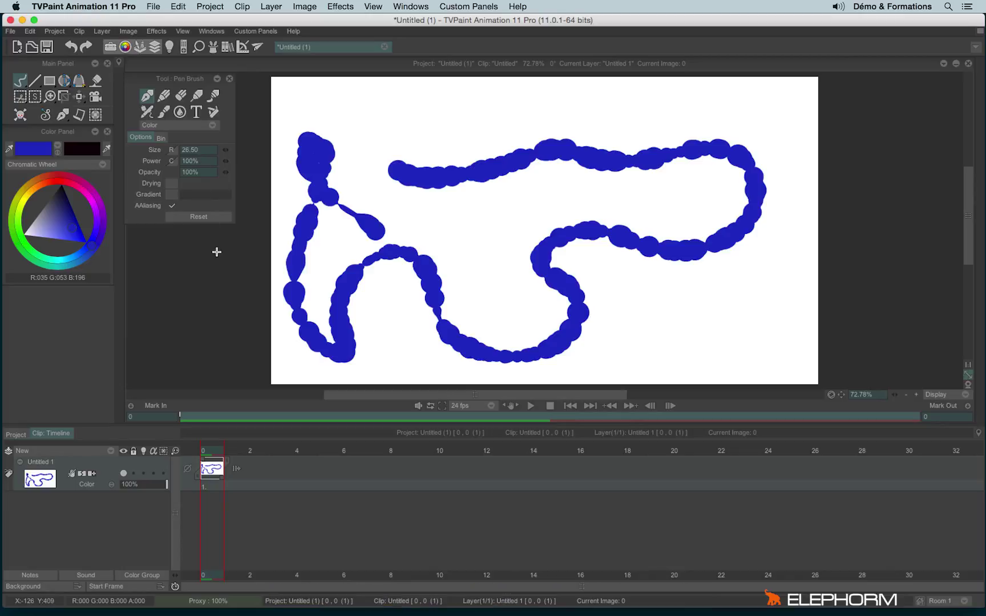
key(BackSpace)
Set the size connection to Constant and the power connection to Pressure, test with overlapping strokes, and clear the canvas.
click(172, 150)
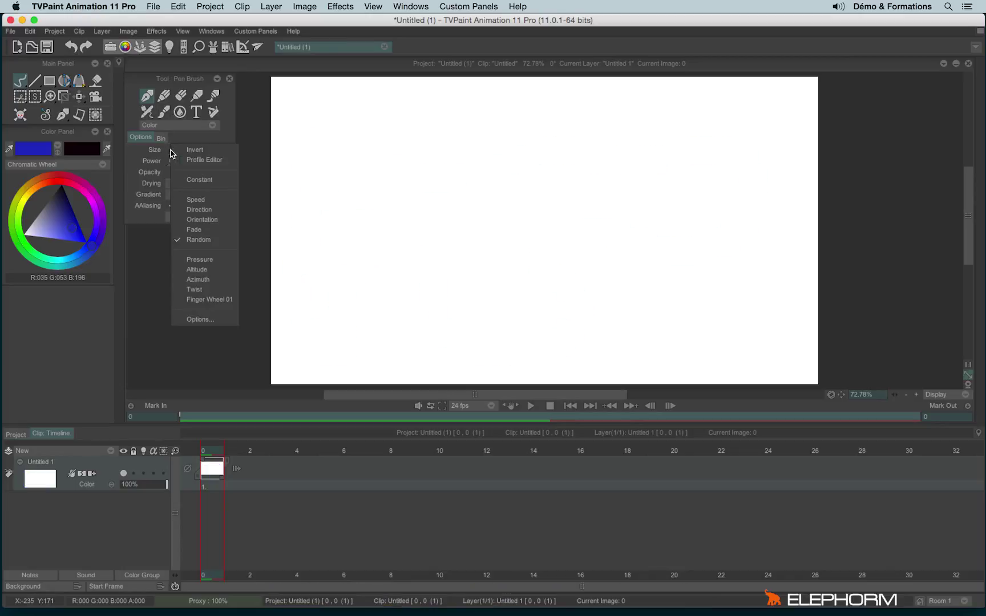
click(197, 181)
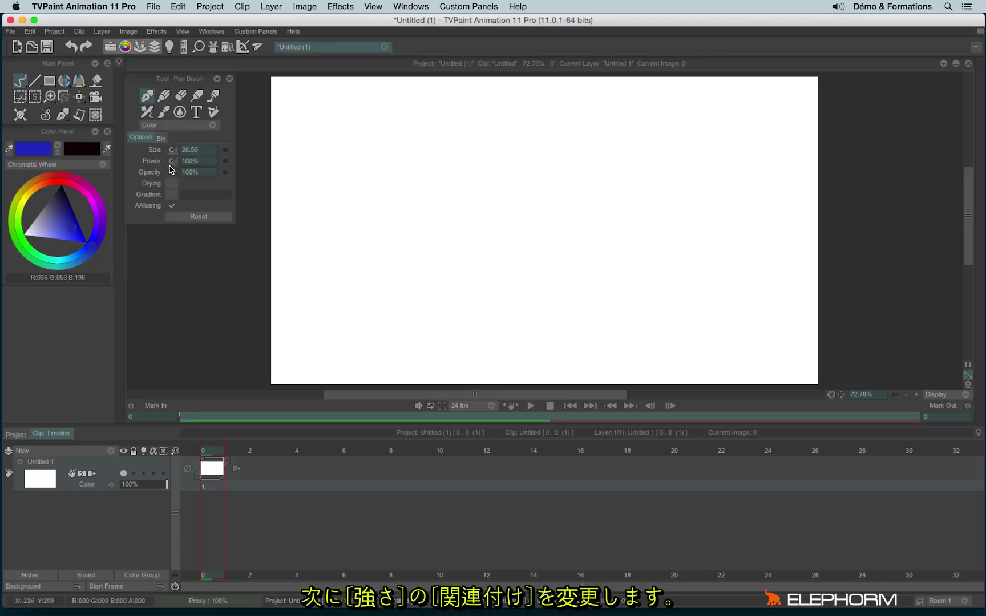
click(171, 162)
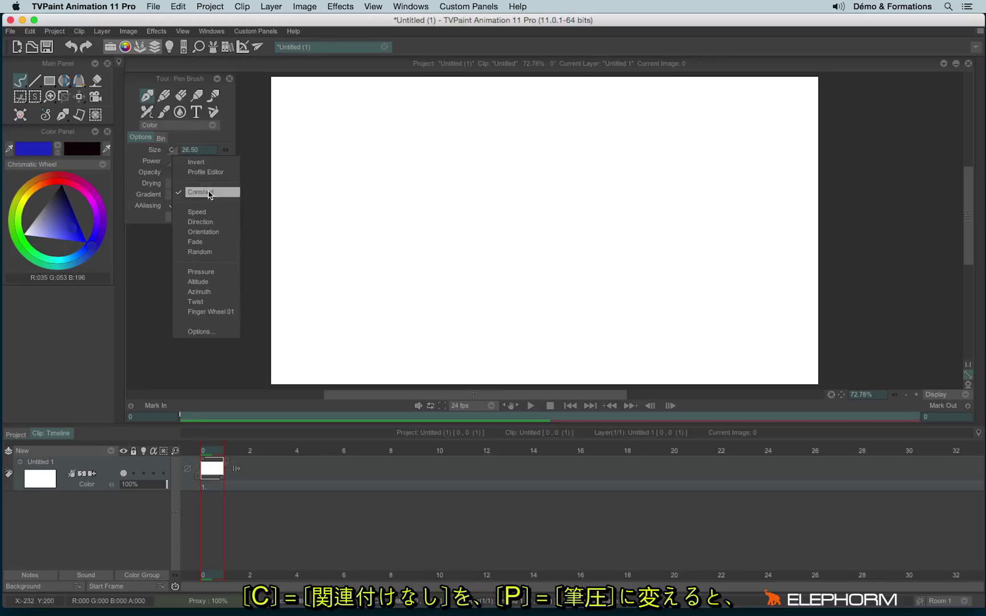
click(211, 270)
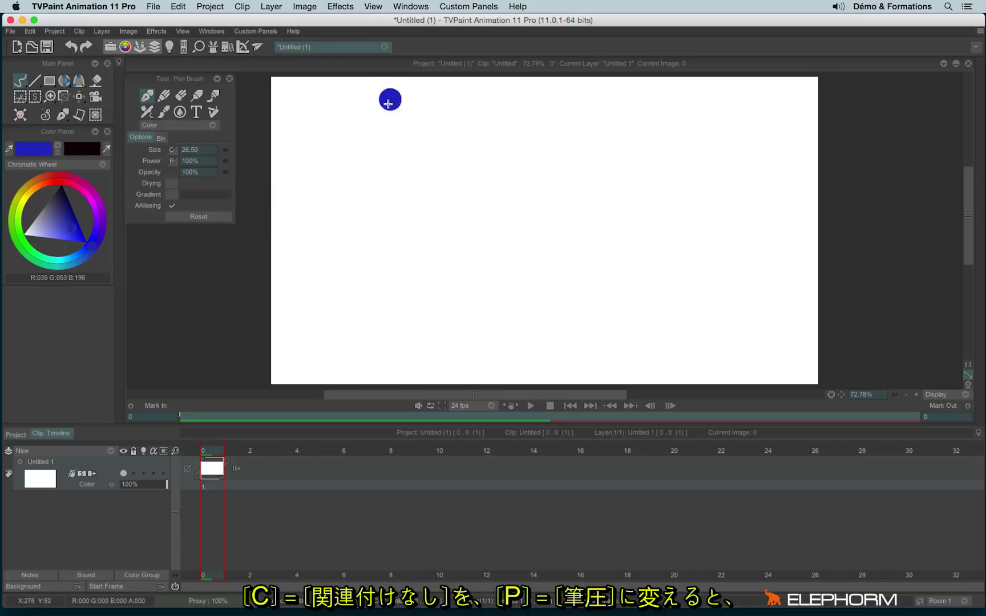
mouse_move(349, 170)
mouse_down()
mouse_move(379, 197)
mouse_move(414, 275)
mouse_move(505, 341)
mouse_move(682, 358)
mouse_move(569, 159)
mouse_move(481, 216)
mouse_move(456, 251)
mouse_move(376, 285)
mouse_move(655, 176)
mouse_move(429, 233)
mouse_move(685, 285)
mouse_move(621, 294)
mouse_move(542, 240)
mouse_move(546, 357)
mouse_move(737, 308)
mouse_up()
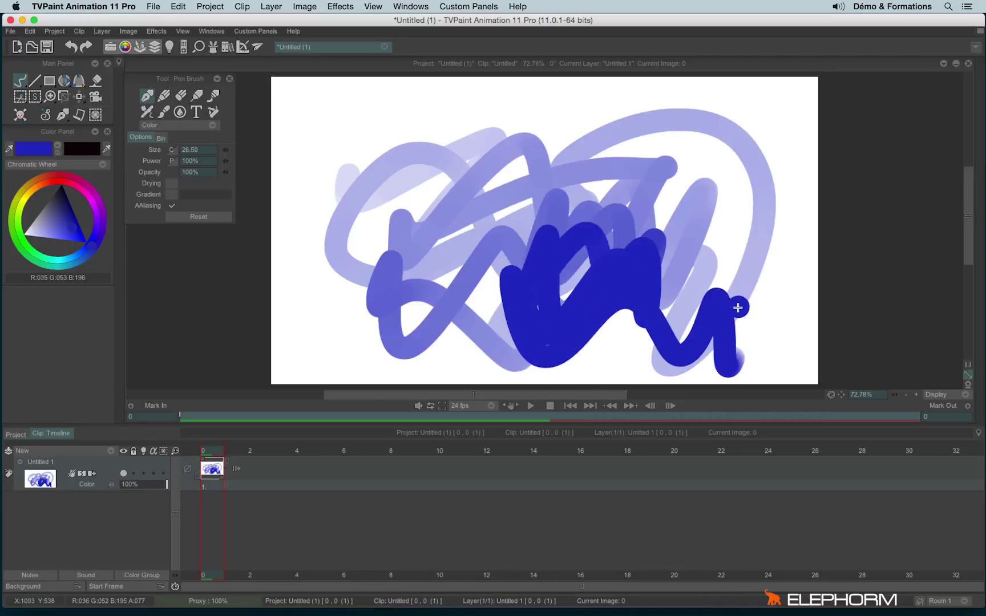
key(BackSpace)
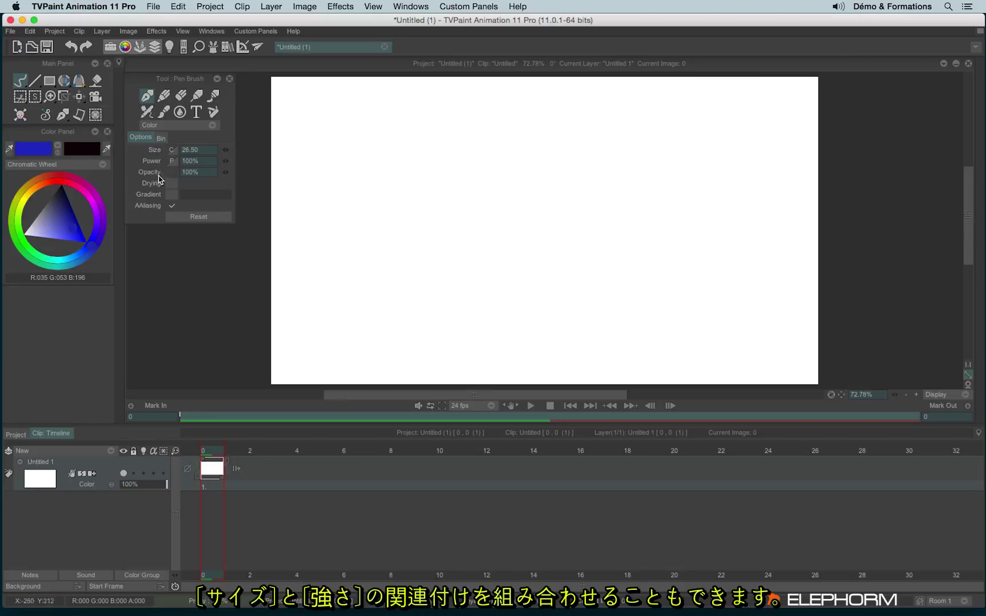
Set the size connection to Speed with power on Pressure, and test the combination with fast zigzags and slow wavy lines.
click(171, 160)
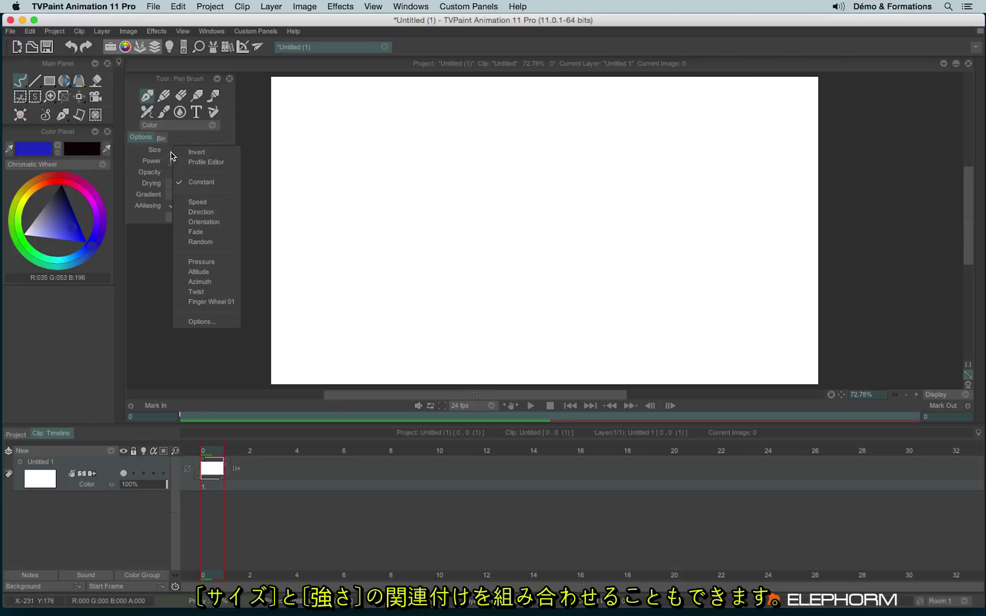
click(203, 195)
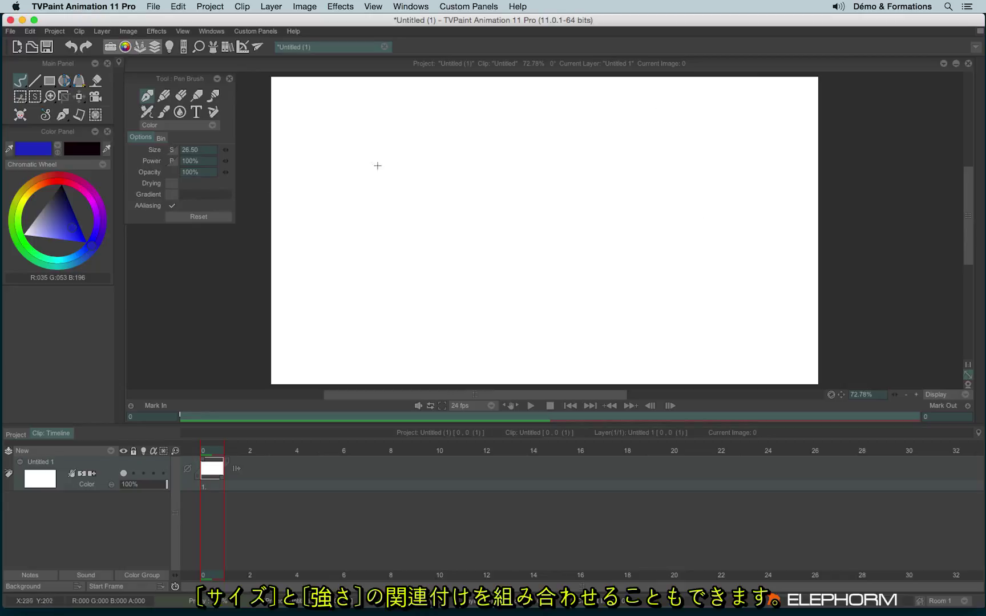
mouse_move(378, 165)
mouse_down()
mouse_move(564, 149)
mouse_move(601, 185)
mouse_move(478, 210)
mouse_move(524, 250)
mouse_move(688, 224)
mouse_move(777, 243)
mouse_move(750, 185)
mouse_move(744, 120)
mouse_move(632, 131)
mouse_move(559, 109)
mouse_move(423, 109)
mouse_up()
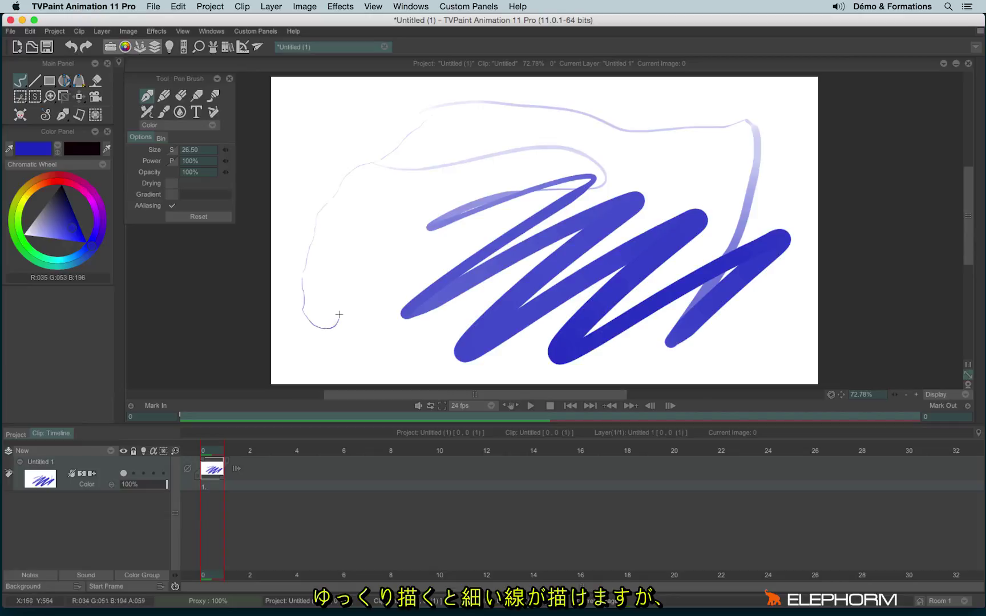
mouse_move(338, 291)
mouse_down()
mouse_move(345, 238)
mouse_move(363, 243)
mouse_move(366, 204)
mouse_up()
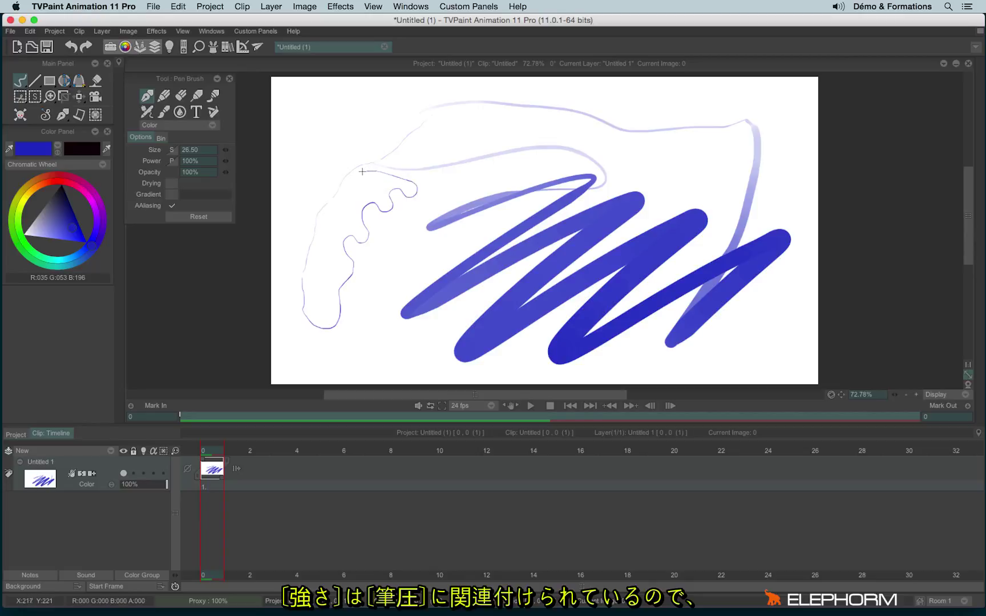
drag(359, 177, 356, 195)
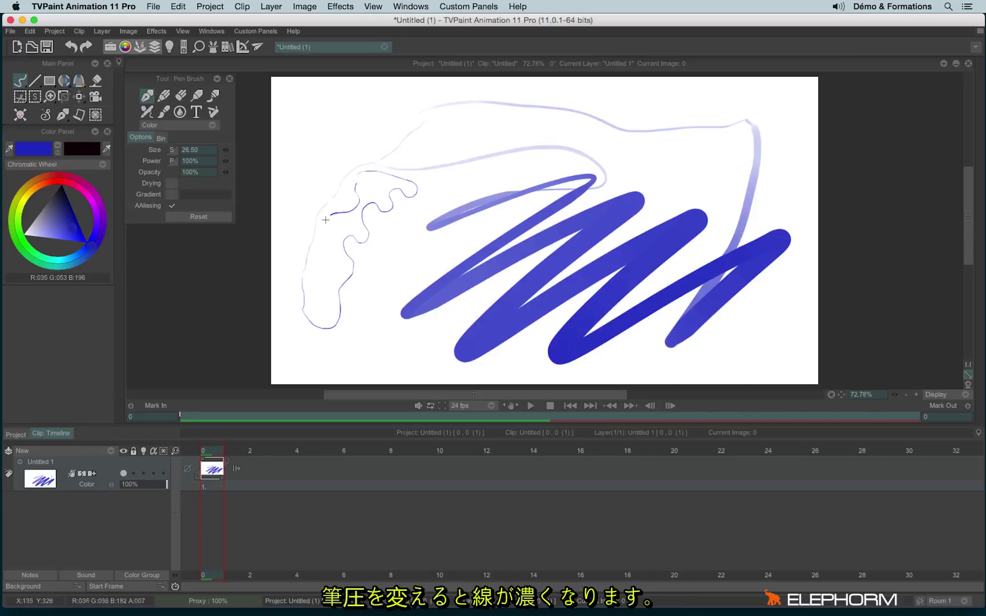
drag(332, 240, 313, 271)
drag(371, 307, 379, 250)
click(346, 260)
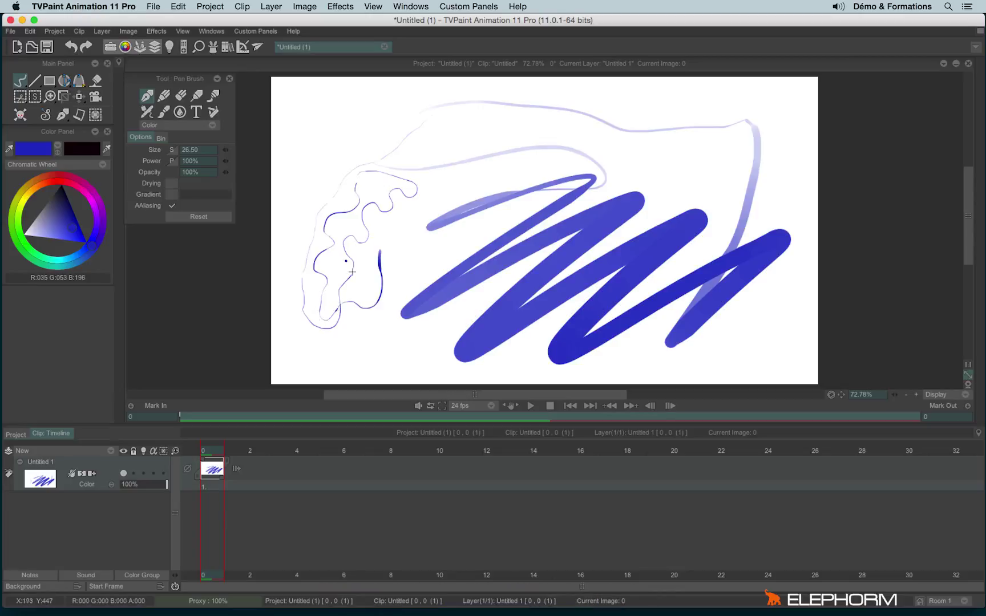
Paint fast diagonal strokes with light and heavy pressure across the canvas, then clear it.
scroll(345, 267, up, 10)
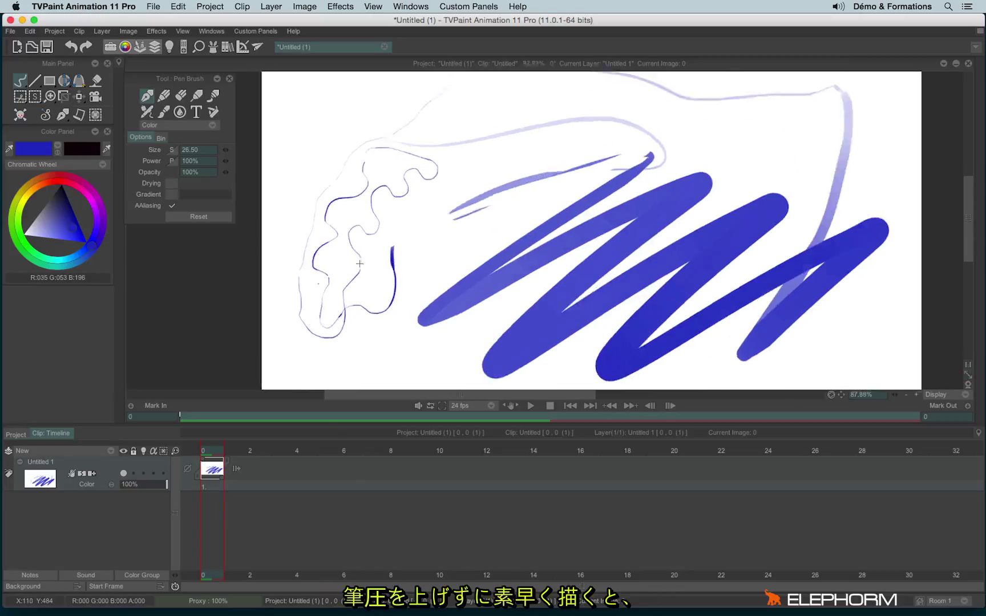
scroll(422, 200, down, 10)
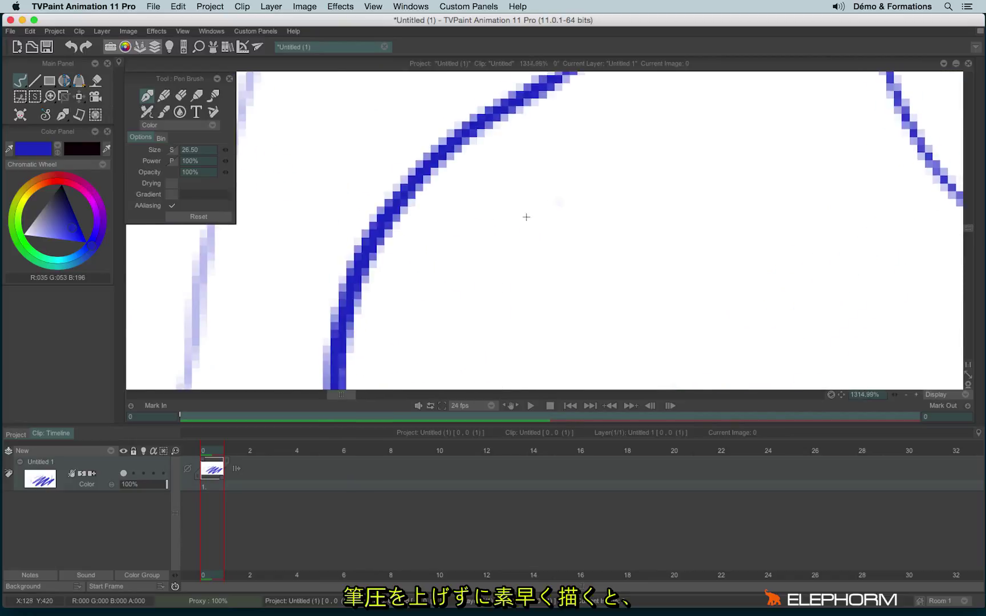
scroll(563, 188, down, 2)
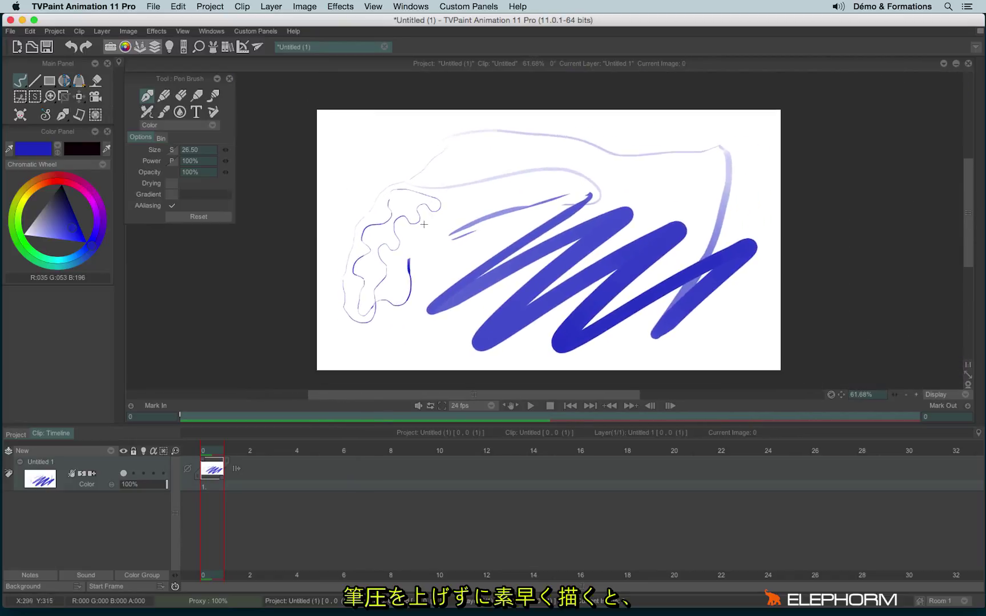
mouse_move(359, 166)
mouse_down()
mouse_move(651, 125)
mouse_move(350, 211)
mouse_move(641, 118)
mouse_move(659, 134)
mouse_move(640, 150)
mouse_move(681, 130)
mouse_move(701, 147)
mouse_move(671, 171)
mouse_move(712, 154)
mouse_move(594, 240)
mouse_move(632, 231)
mouse_move(558, 325)
mouse_move(531, 338)
mouse_up()
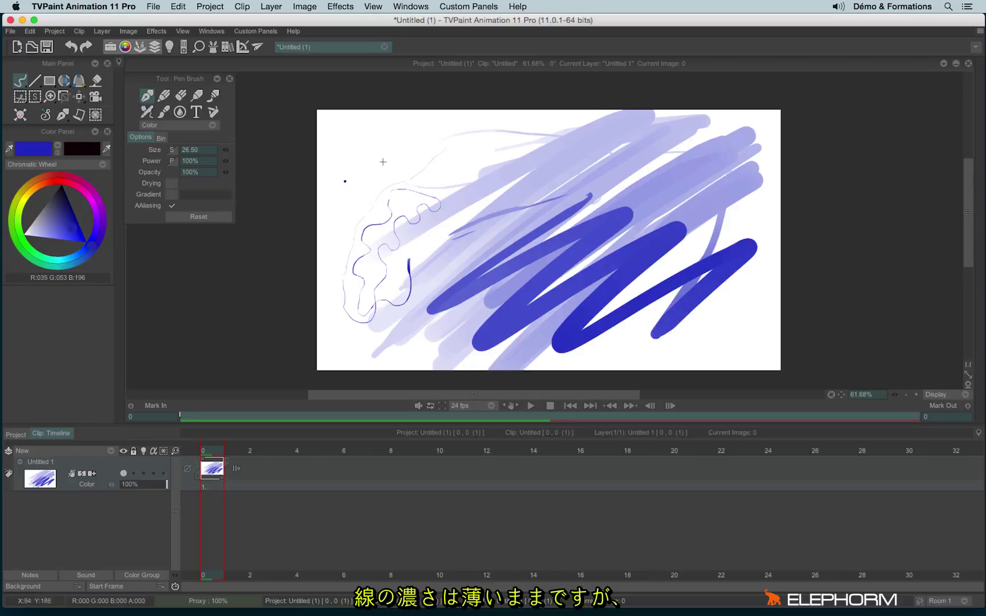
mouse_move(383, 162)
mouse_down()
mouse_move(297, 274)
mouse_move(327, 243)
mouse_move(494, 138)
mouse_move(470, 169)
mouse_move(550, 119)
mouse_move(570, 132)
mouse_move(607, 122)
mouse_move(580, 202)
mouse_move(548, 246)
mouse_move(624, 232)
mouse_move(547, 314)
mouse_move(414, 319)
mouse_move(347, 341)
mouse_move(337, 334)
mouse_move(331, 348)
mouse_move(389, 329)
mouse_move(446, 283)
mouse_move(525, 198)
mouse_move(498, 170)
mouse_move(355, 324)
mouse_move(520, 154)
mouse_move(491, 163)
mouse_move(366, 349)
mouse_move(625, 153)
mouse_move(494, 306)
mouse_move(695, 222)
mouse_move(602, 268)
mouse_up()
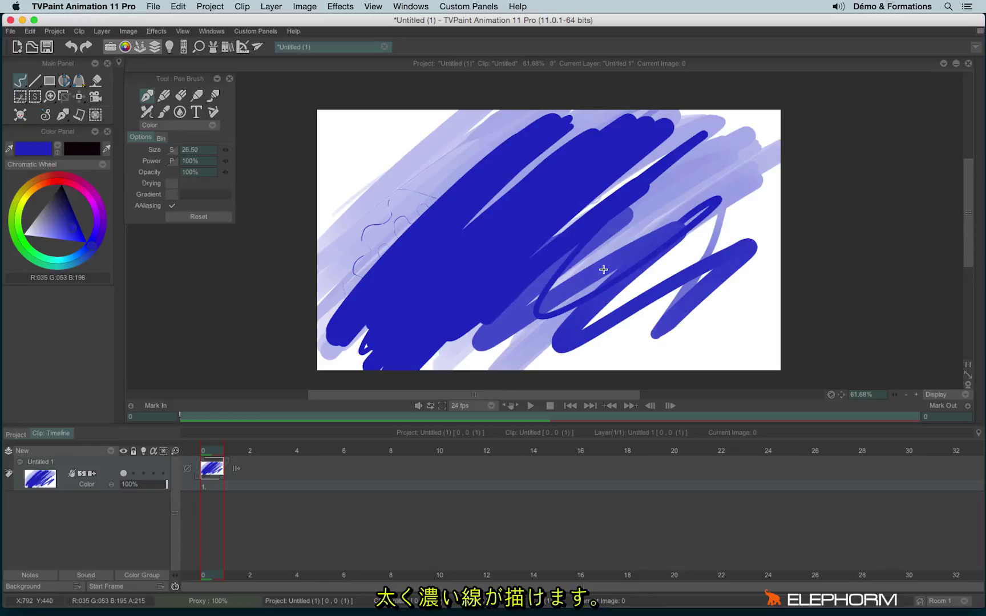
key(BackSpace)
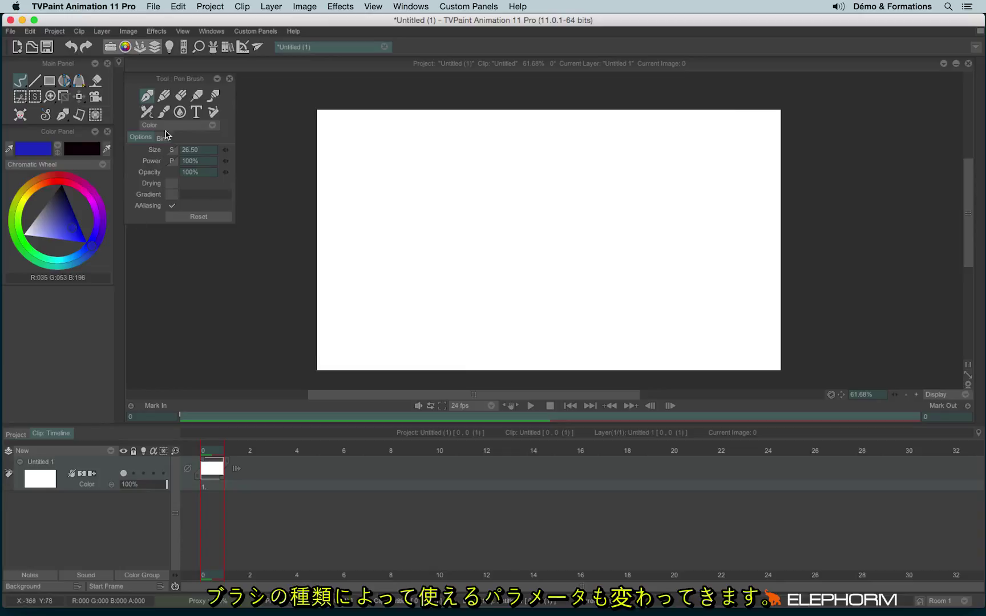
Switch to the Pencil Brush with Hard grain and scribble a test zigzag on the canvas.
click(163, 95)
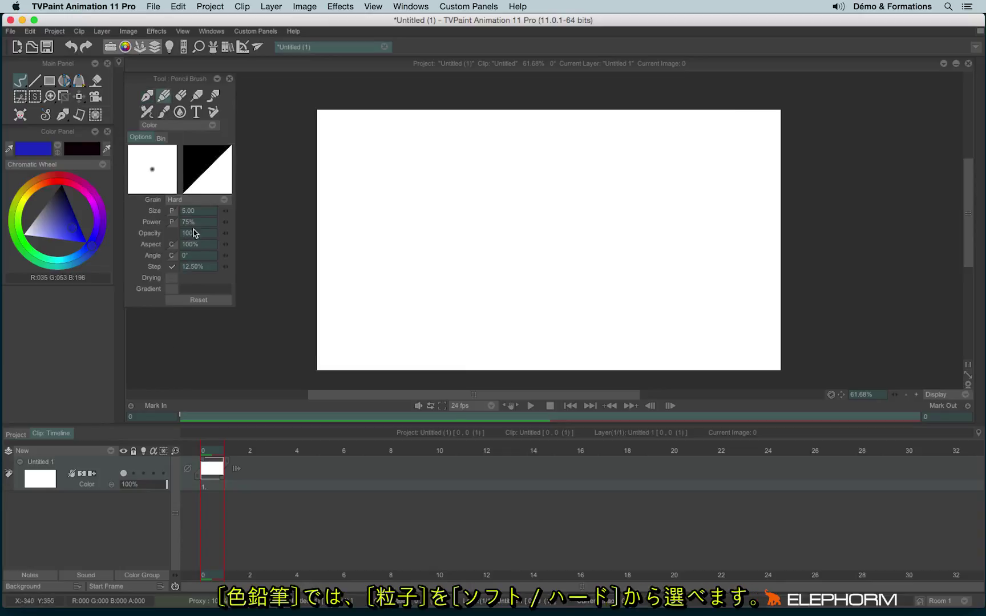
click(169, 200)
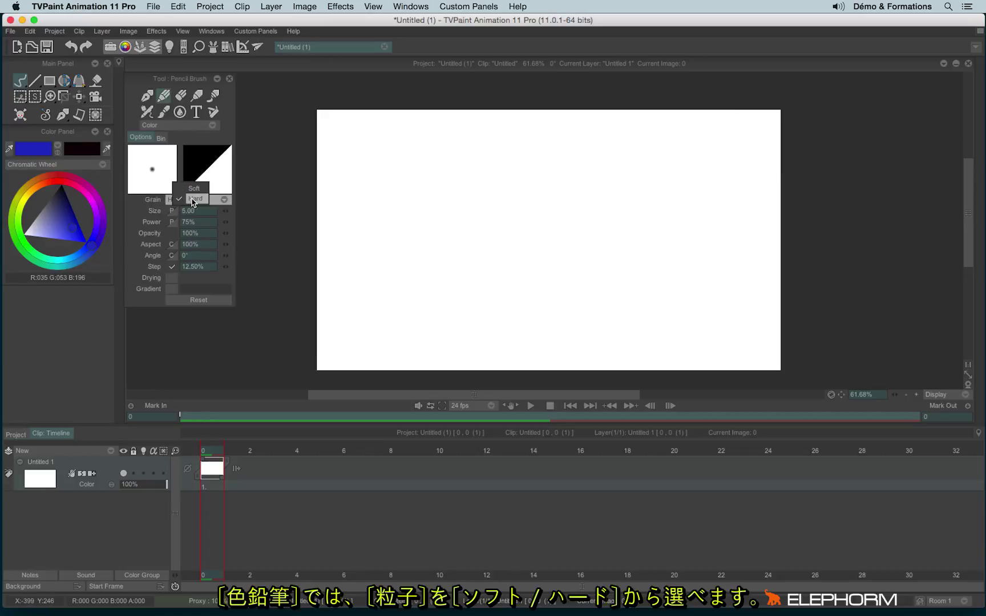
click(194, 200)
mouse_move(363, 188)
mouse_down()
mouse_move(340, 229)
mouse_move(351, 277)
mouse_move(416, 244)
mouse_up()
Set the pencil grain to Soft, draw a second zigzag beside the first for comparison, and clear the canvas.
click(189, 201)
click(208, 190)
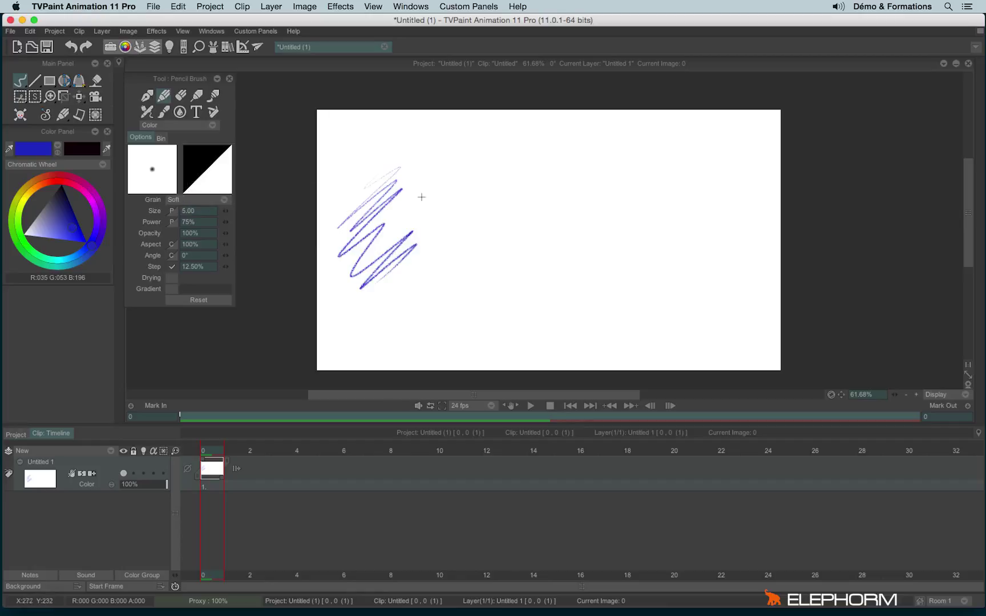
mouse_move(413, 171)
mouse_down()
mouse_move(402, 202)
mouse_move(453, 205)
mouse_move(435, 262)
mouse_up()
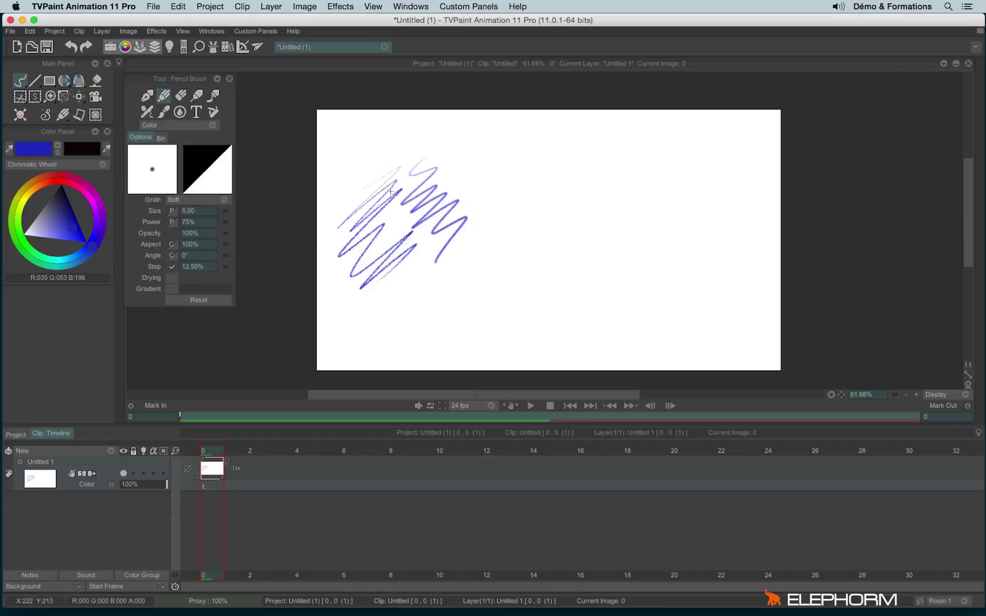
scroll(390, 191, up, 5)
scroll(433, 197, down, 5)
scroll(486, 202, up, 2)
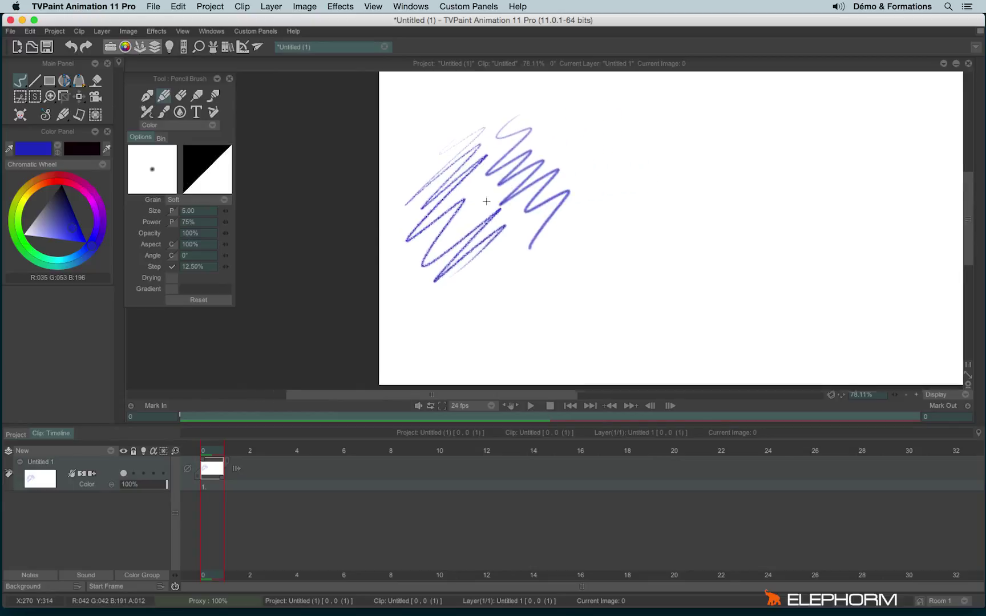
key(BackSpace)
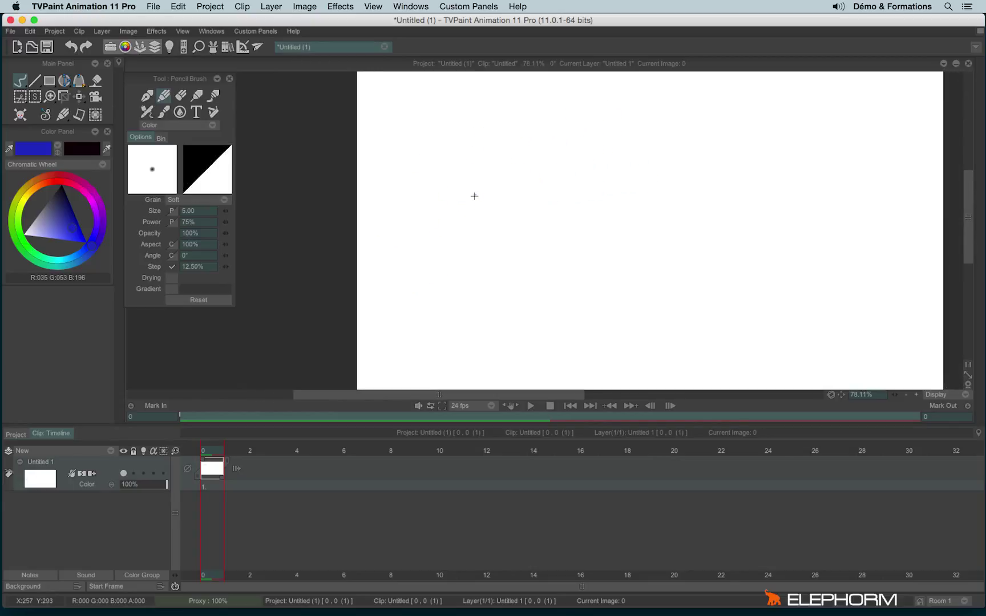
Switch to the Oil Brush and draw one wavy vertical stroke with Silk grain and another with Soft grain.
click(213, 96)
click(179, 200)
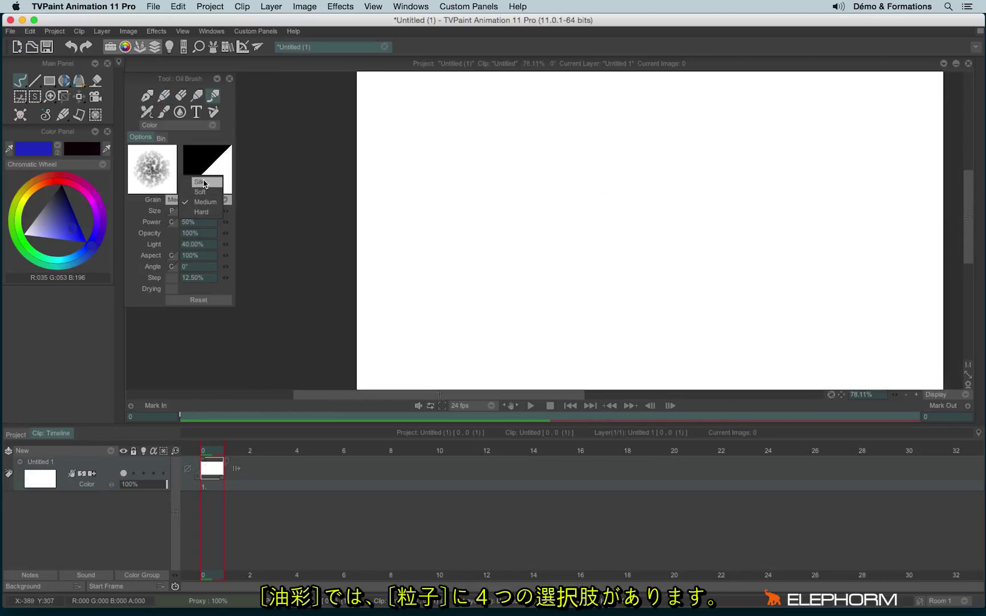
click(206, 189)
scroll(423, 164, down, 1)
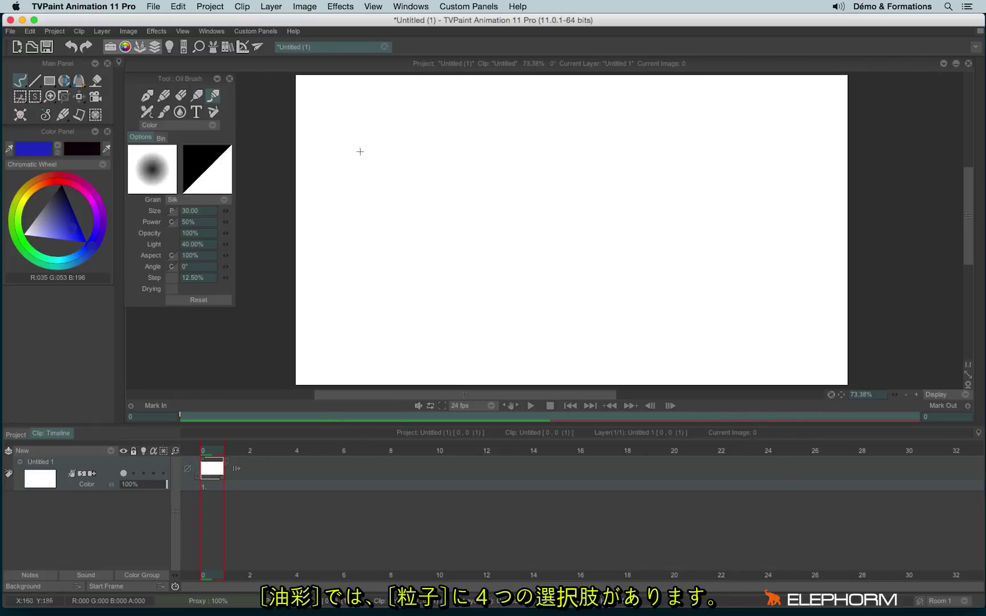
mouse_move(374, 123)
mouse_down()
mouse_move(363, 156)
mouse_move(389, 217)
mouse_move(381, 301)
mouse_up()
click(200, 200)
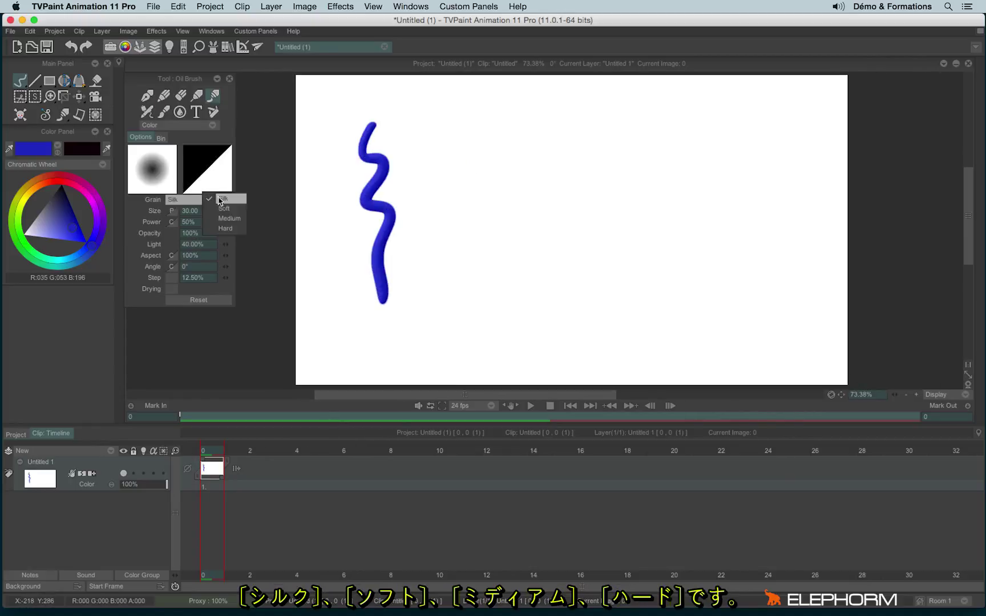
click(208, 211)
mouse_move(398, 125)
mouse_down()
mouse_move(416, 156)
mouse_move(419, 285)
mouse_up()
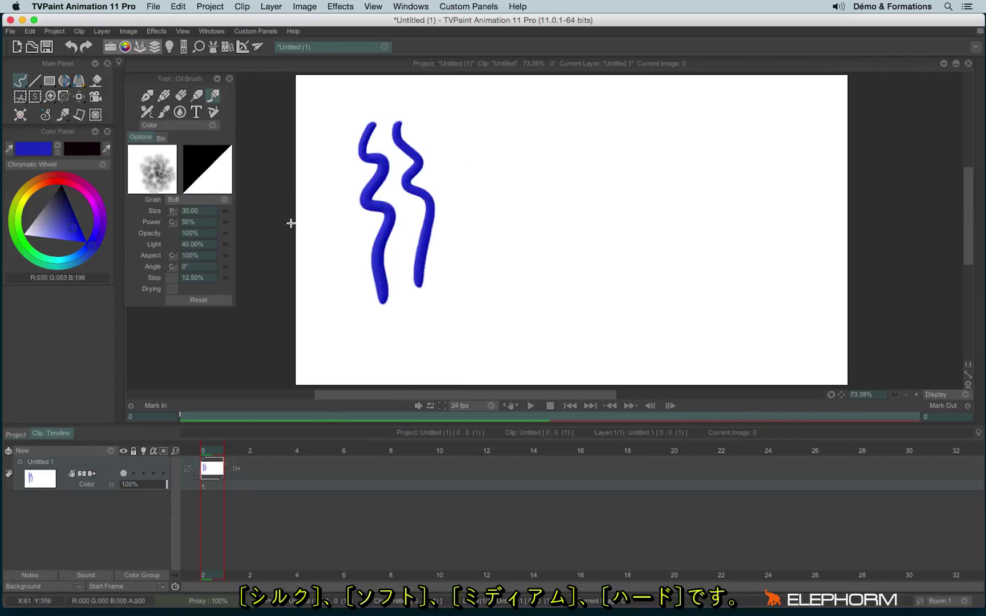
Add a wavy vertical stroke with Medium grain and another with Hard grain beside the existing ones.
click(209, 201)
click(240, 211)
mouse_move(431, 120)
mouse_down()
mouse_move(461, 189)
mouse_move(453, 295)
mouse_up()
click(202, 199)
click(238, 215)
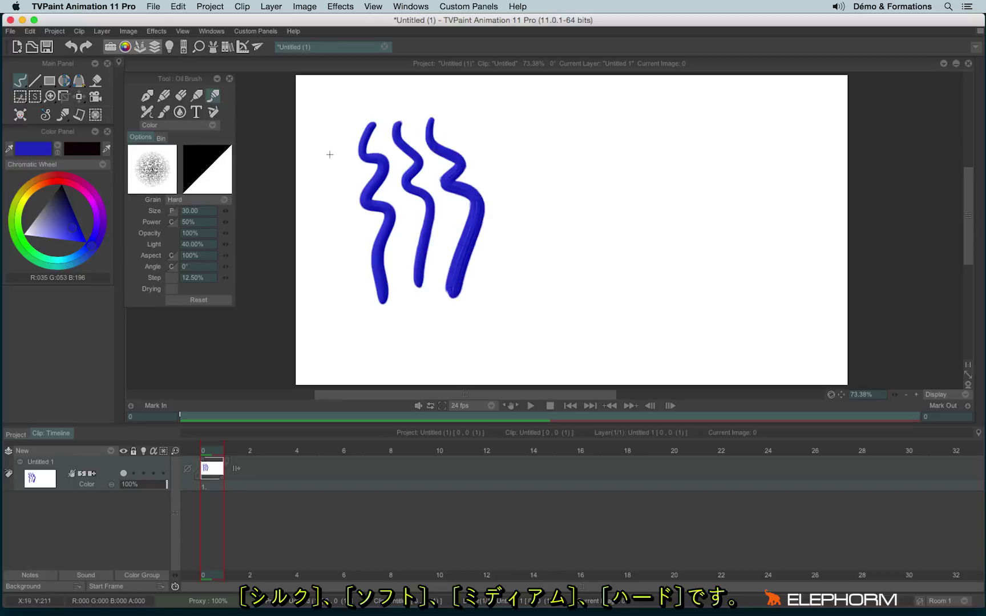
mouse_move(458, 114)
mouse_down()
mouse_move(506, 162)
mouse_move(523, 198)
mouse_move(507, 320)
mouse_up()
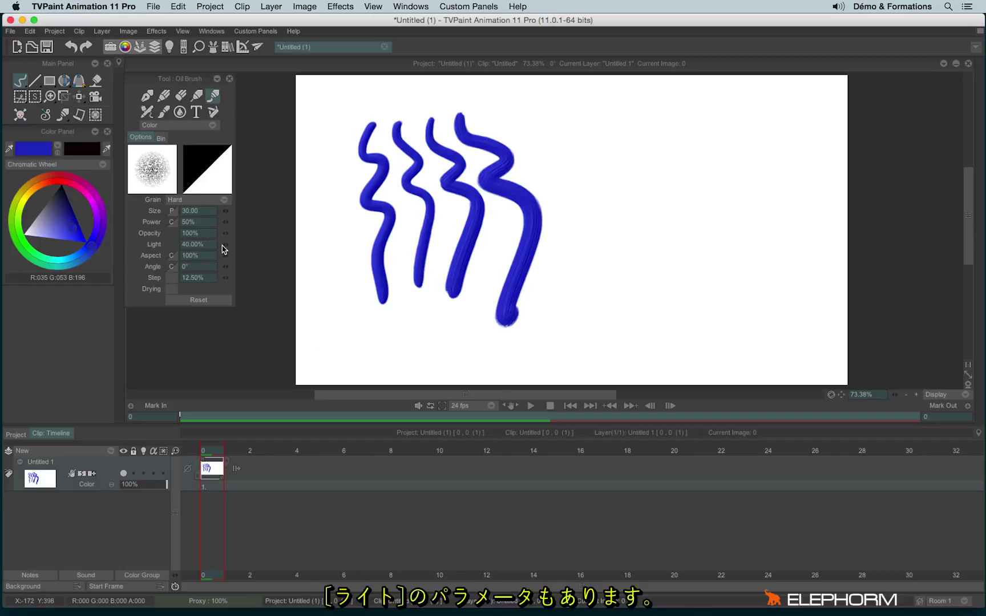
Set the Oil Brush's Light parameter to 149%.
drag(223, 245, 326, 240)
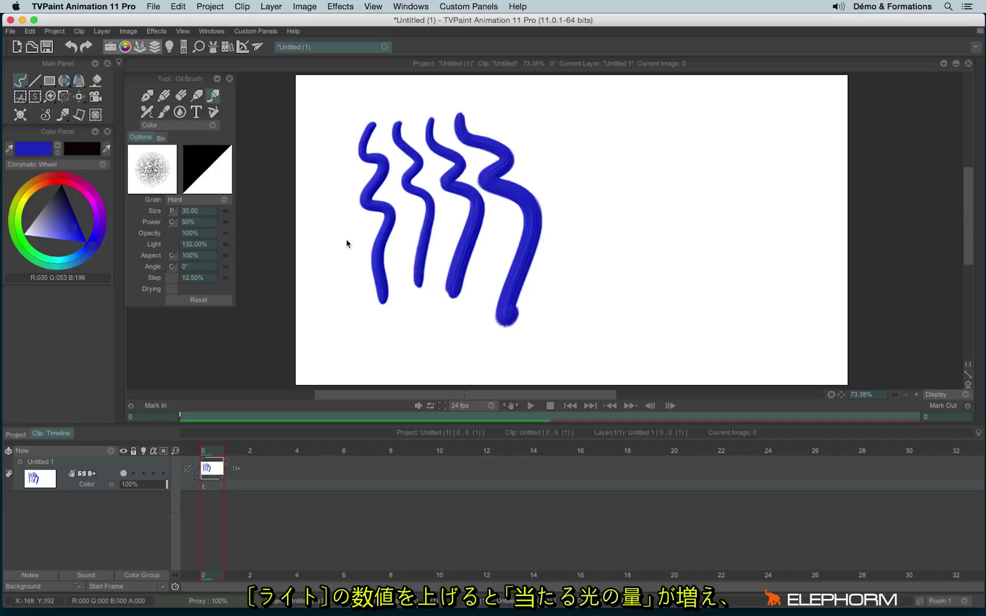
scroll(671, 119, right, 3)
scroll(670, 120, down, 1)
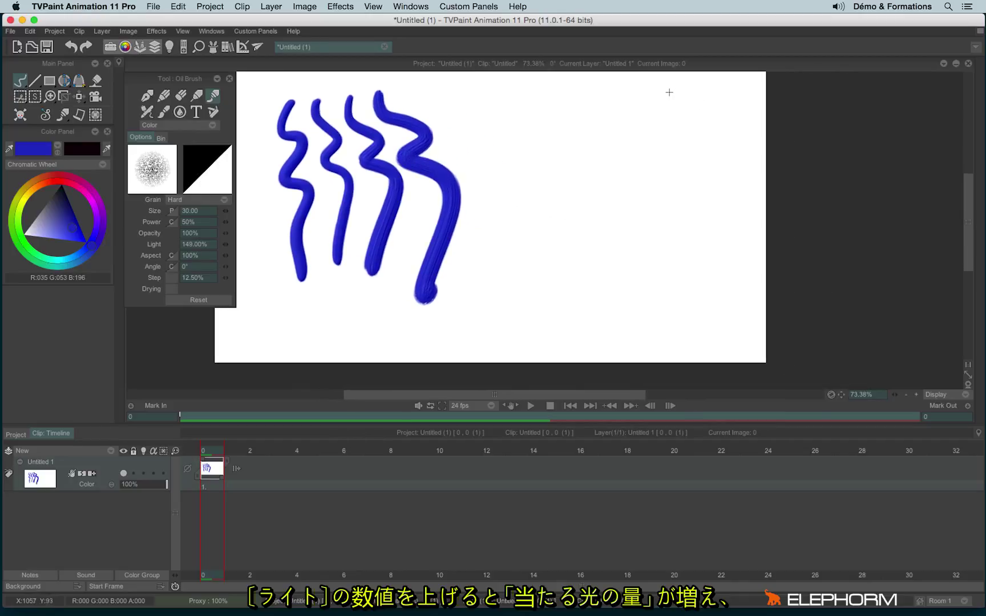
Paint a wavy vertical Oil Brush stroke with Hard grain on the empty side of the canvas, and another with Medium grain beside it.
mouse_move(672, 89)
mouse_down()
mouse_move(693, 243)
mouse_move(677, 325)
mouse_up()
click(214, 201)
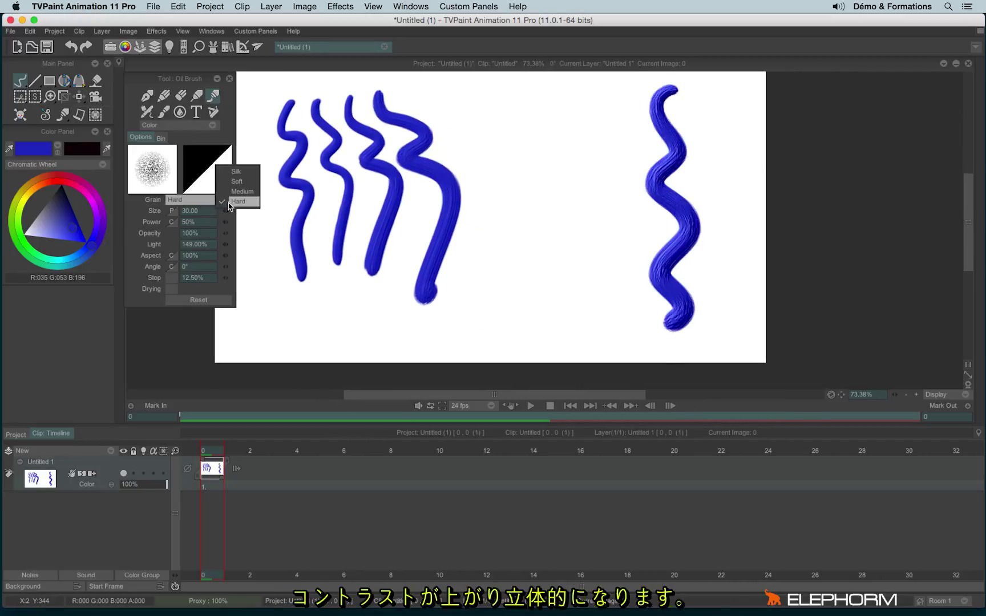
click(240, 191)
mouse_move(605, 94)
mouse_down()
mouse_move(624, 219)
mouse_move(613, 330)
mouse_up()
Add a wavy vertical stroke with Soft grain and another with Silk grain beside the Medium one.
click(214, 199)
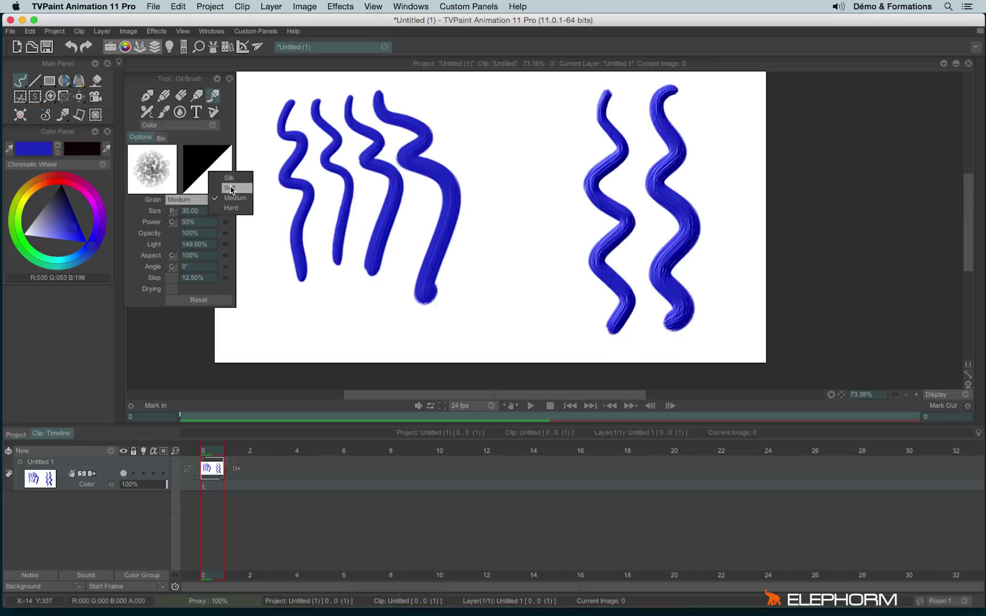
click(237, 200)
mouse_move(569, 90)
mouse_down()
mouse_move(573, 146)
mouse_move(544, 193)
mouse_move(562, 237)
mouse_move(564, 343)
mouse_up()
click(222, 201)
click(240, 192)
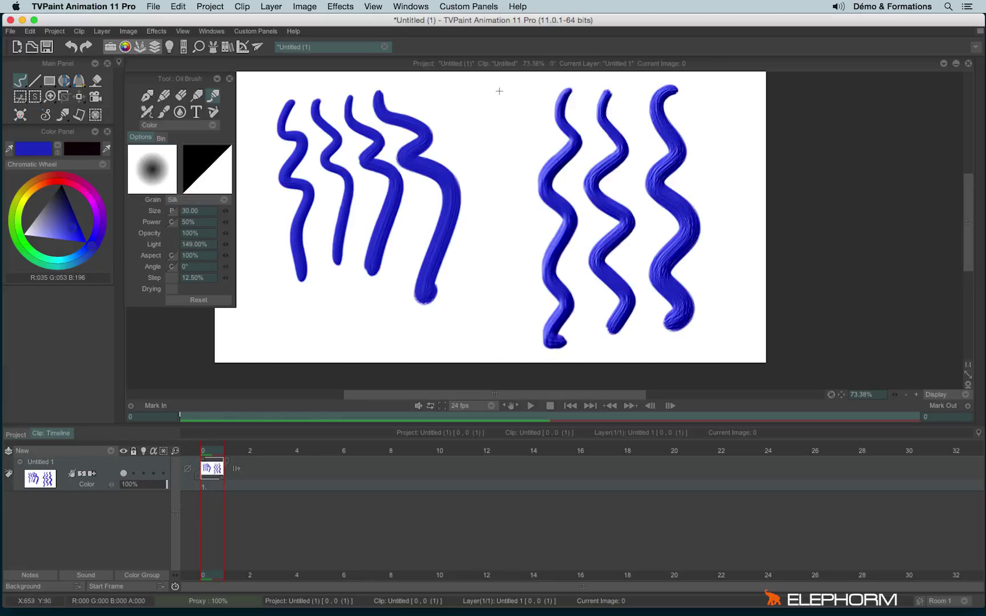
mouse_move(500, 92)
mouse_down()
mouse_move(493, 153)
mouse_move(514, 198)
mouse_move(500, 255)
mouse_move(532, 357)
mouse_up()
Compare the two sets of oil strokes up close, and clear the canvas.
scroll(593, 228, up, 2)
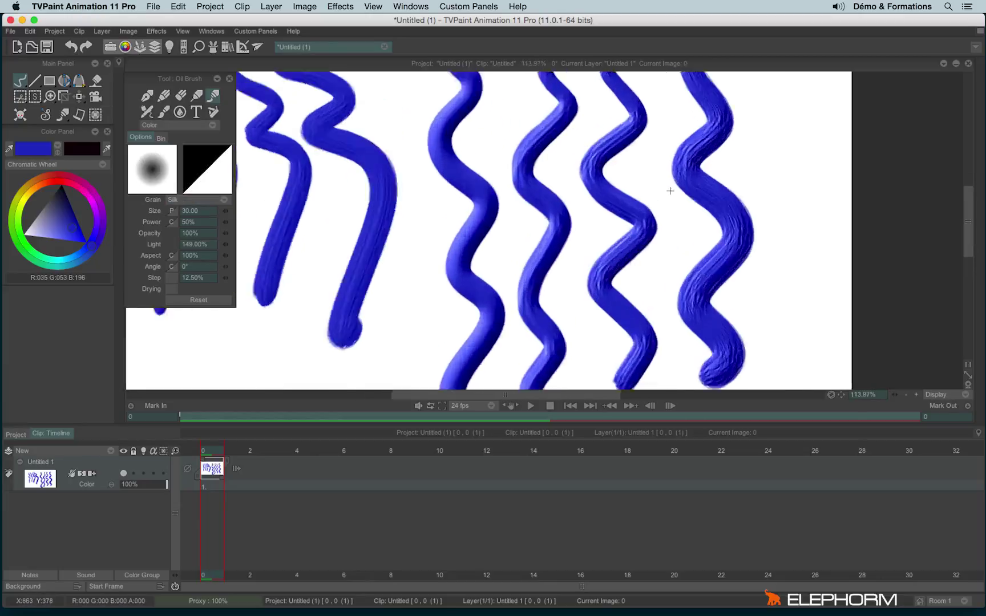
scroll(773, 161, up, 2)
scroll(660, 180, down, 4)
scroll(743, 141, up, 4)
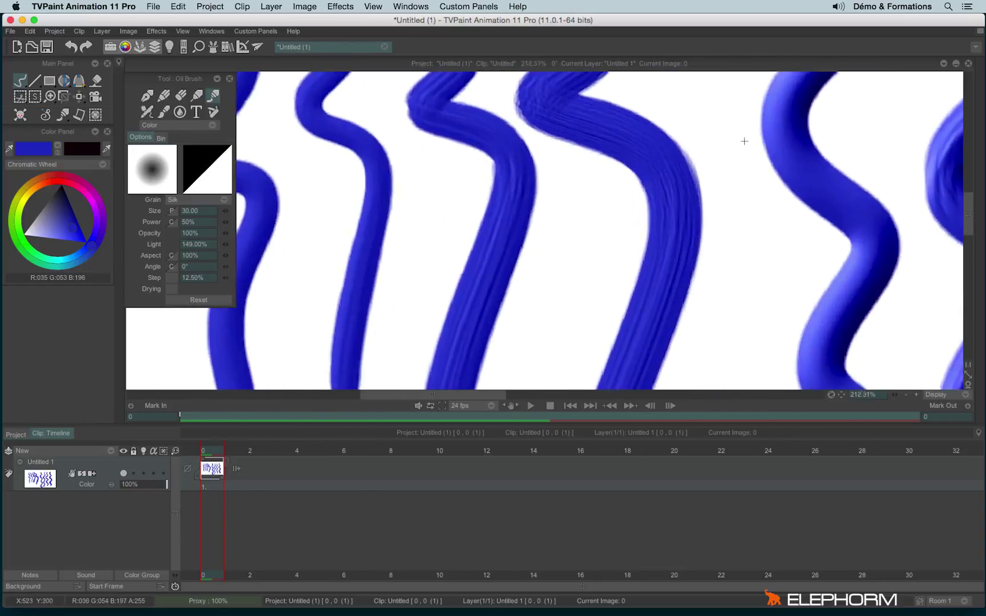
scroll(744, 141, down, 5)
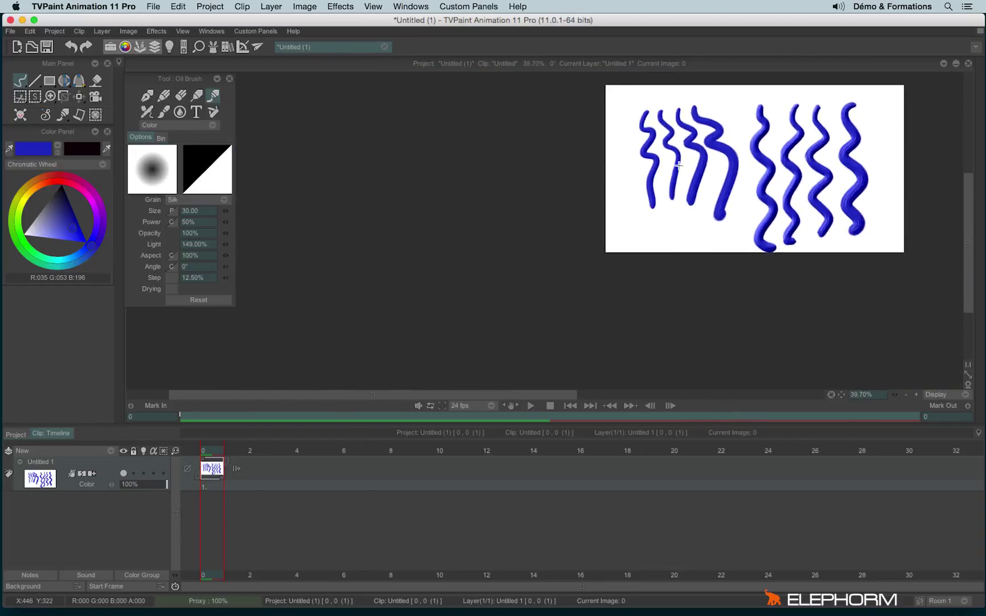
scroll(678, 164, up, 2)
key(BackSpace)
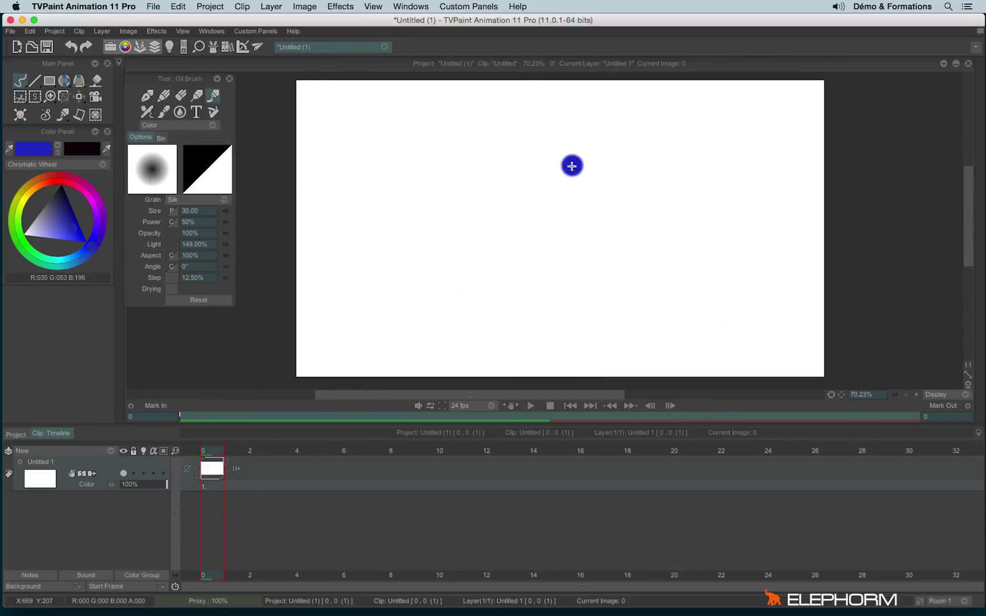
Compare the profile graphs of the Air Brush, Pencil Brush and Oil Brush, ending with the Air Brush selected.
click(146, 111)
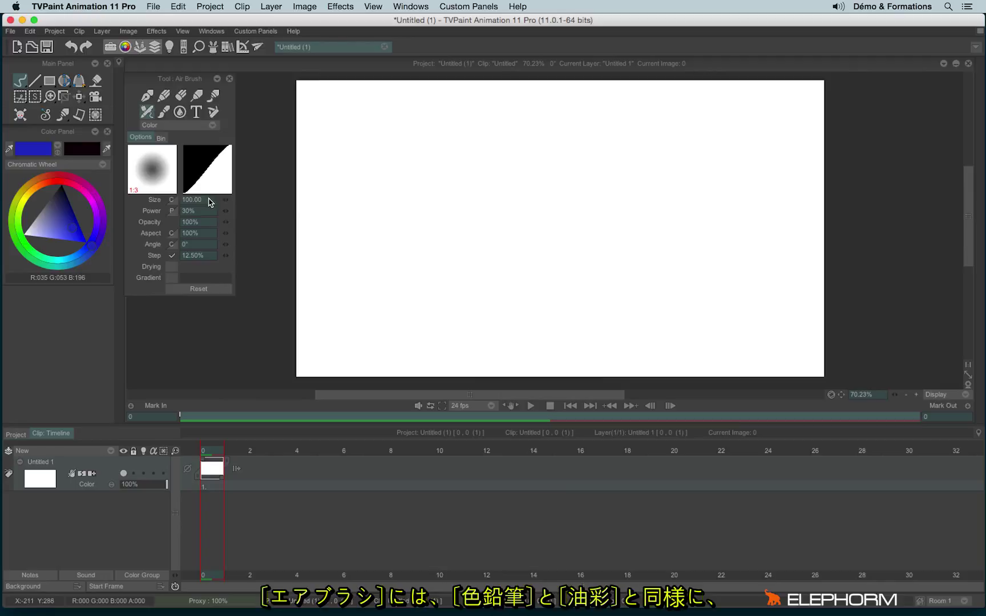
click(164, 96)
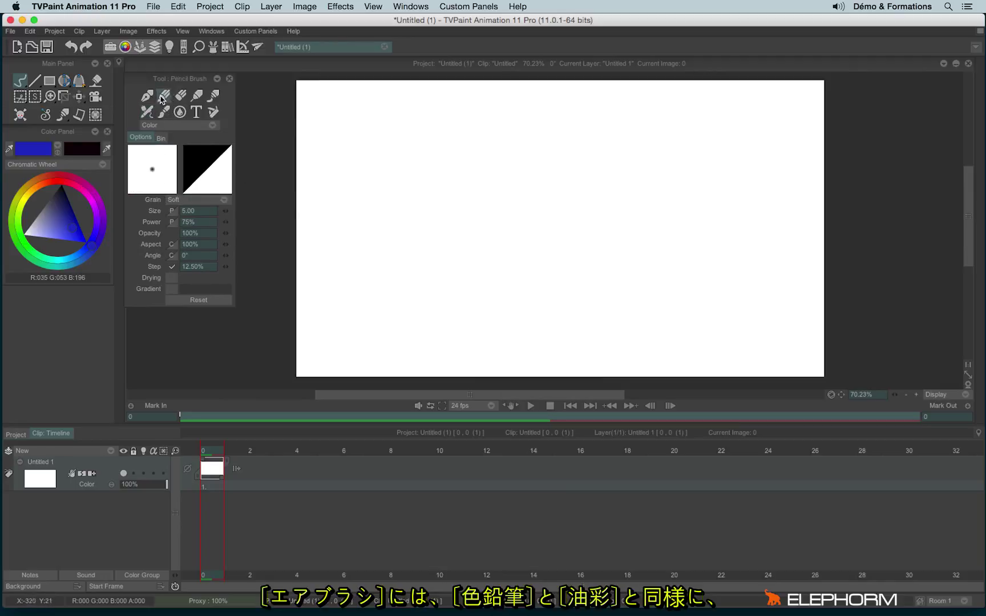
click(213, 95)
click(150, 116)
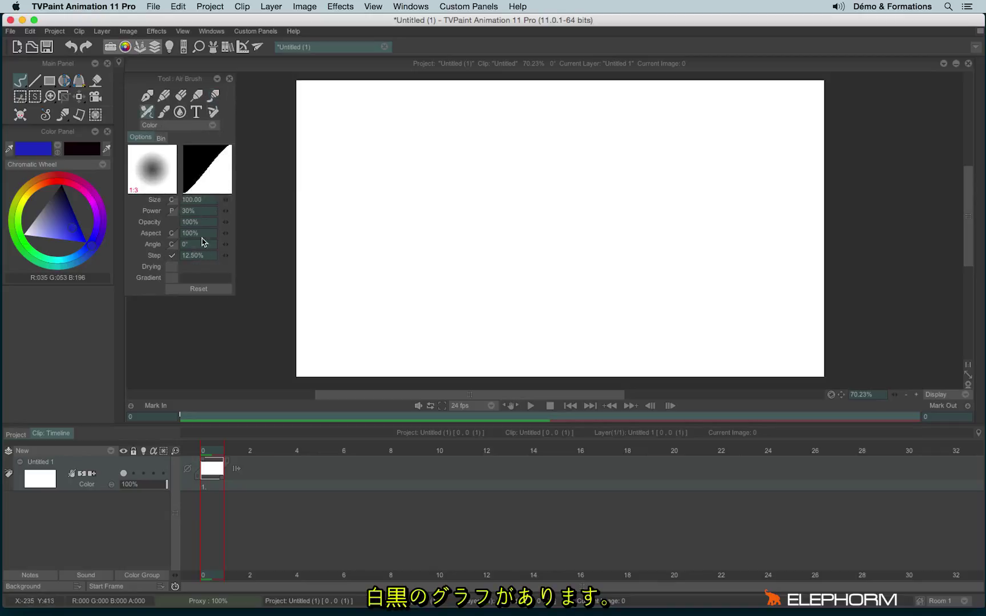
Reshape the Air Brush profile curve into a high peak followed by a deep valley, and paint a wavy vertical stroke with it.
click(199, 179)
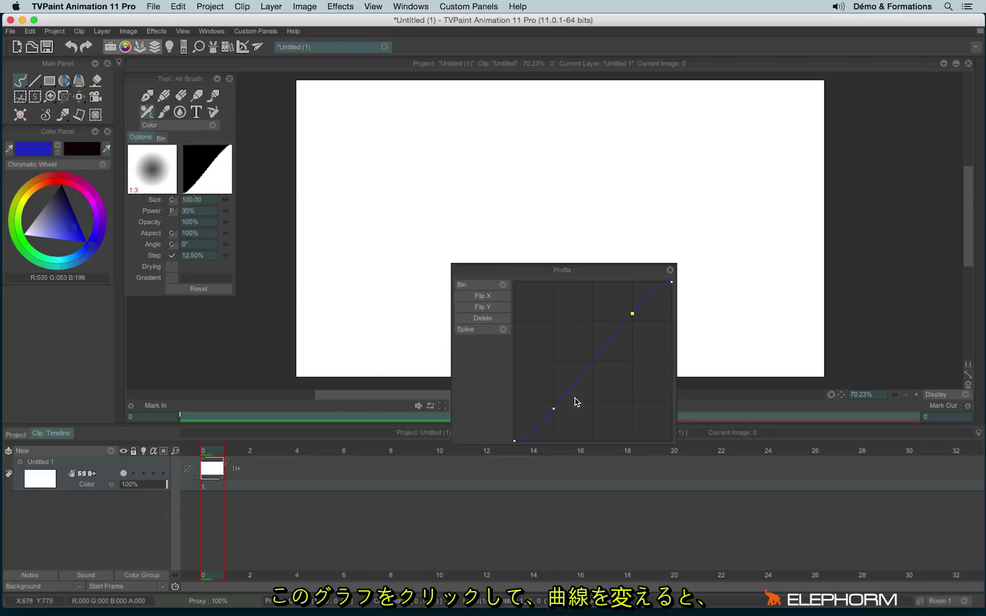
mouse_move(554, 409)
mouse_down()
mouse_move(532, 292)
mouse_move(523, 291)
mouse_up()
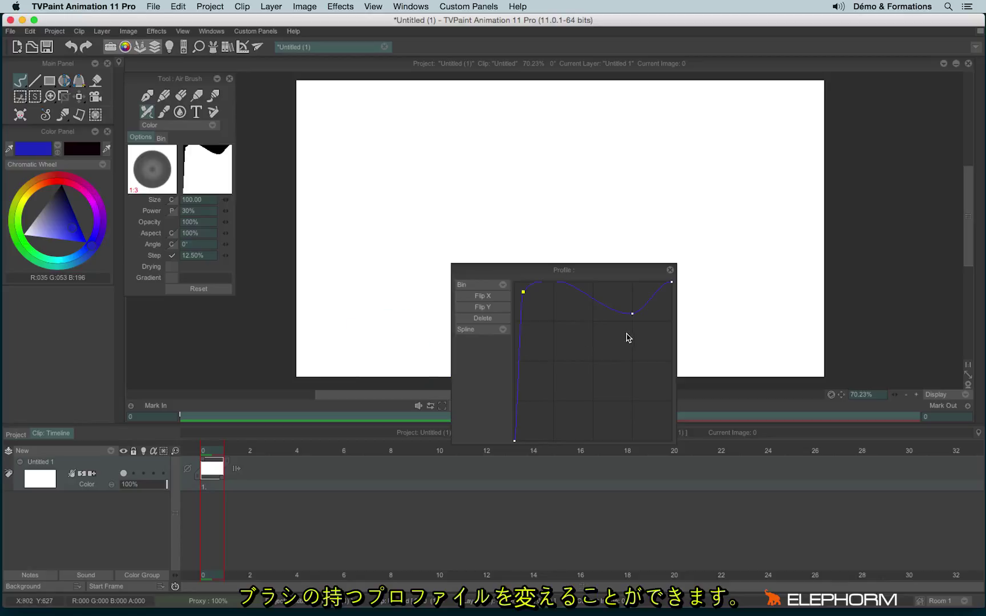
mouse_move(633, 313)
mouse_down()
mouse_move(603, 368)
mouse_move(596, 418)
mouse_move(609, 440)
mouse_up()
mouse_move(337, 117)
mouse_down()
mouse_move(355, 174)
mouse_move(346, 216)
mouse_move(366, 293)
mouse_move(374, 331)
mouse_up()
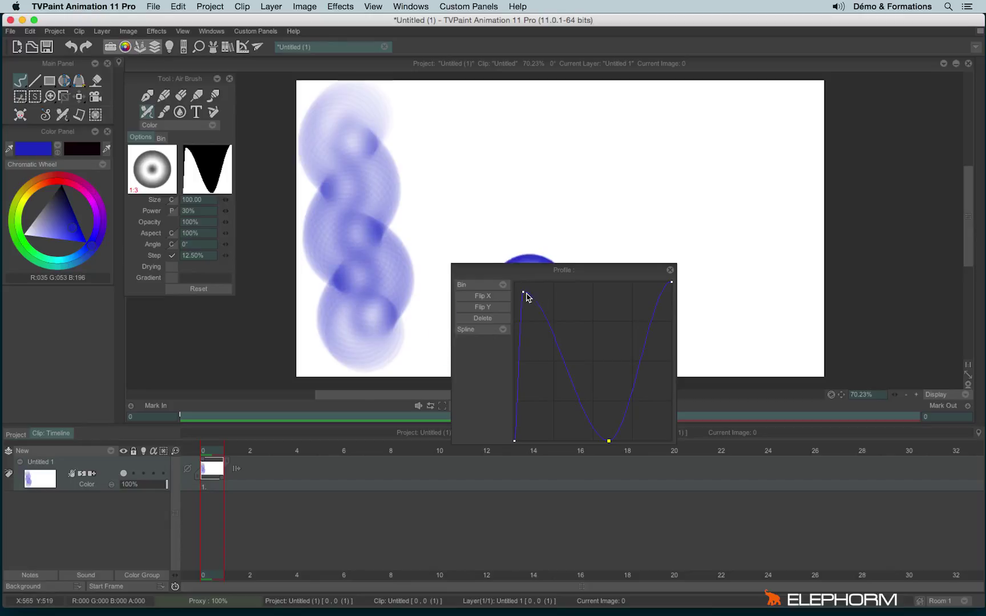
Paint a wavy stroke with the profile's first half flattened to the bottom, and another with the curve turned into an abrupt vertical step.
drag(522, 291, 564, 451)
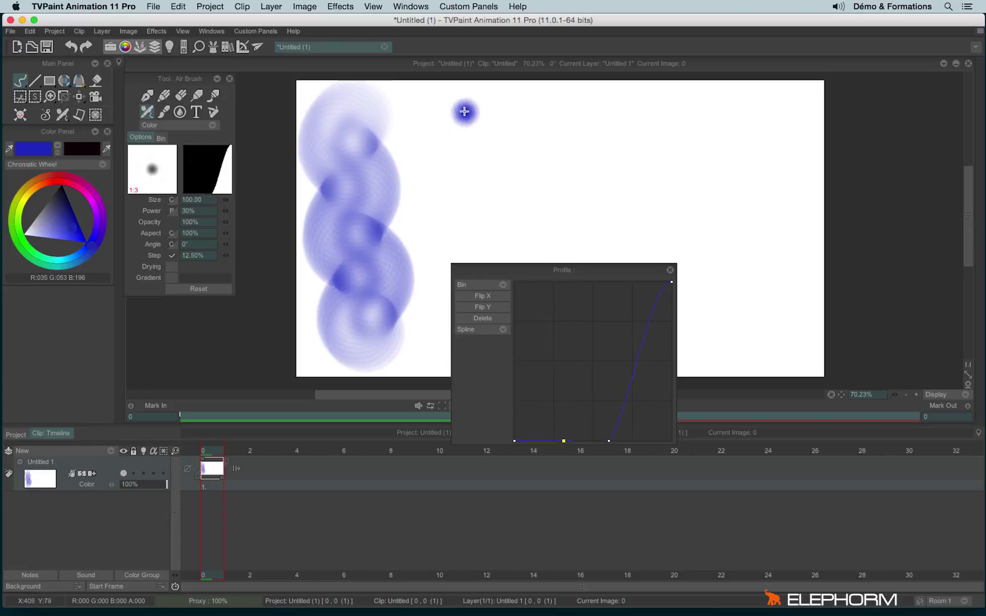
mouse_move(464, 112)
mouse_down()
mouse_move(450, 188)
mouse_move(466, 235)
mouse_move(439, 356)
mouse_up()
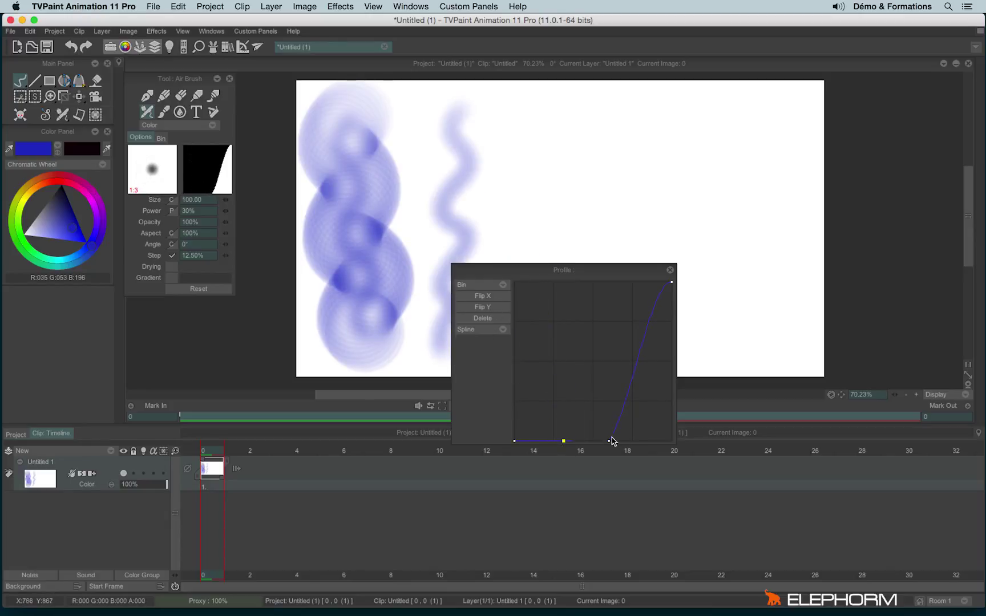
mouse_move(612, 441)
mouse_down()
mouse_move(519, 341)
mouse_move(534, 278)
mouse_up()
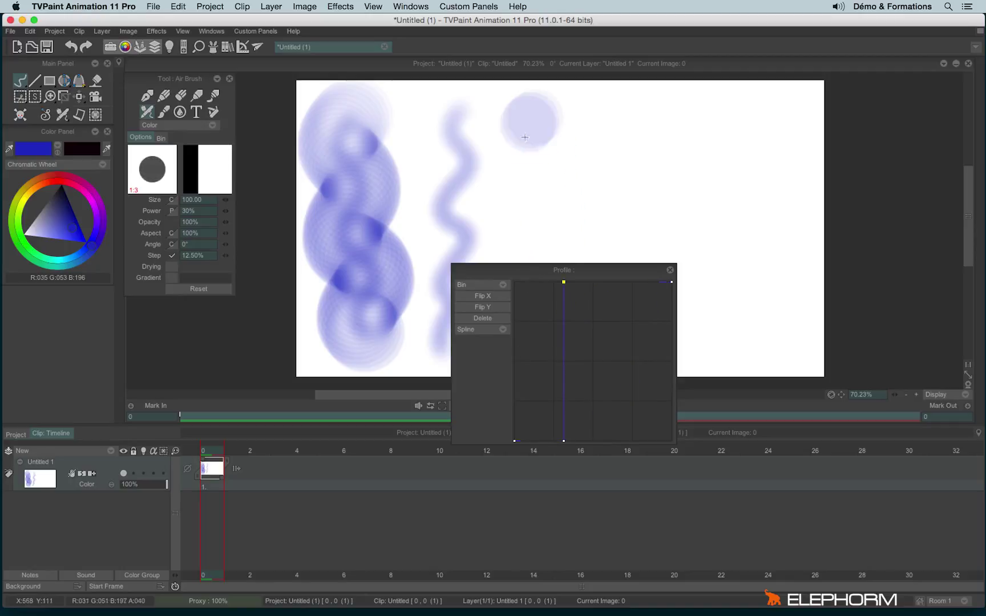
mouse_move(525, 136)
mouse_down()
mouse_move(539, 242)
mouse_move(578, 327)
mouse_up()
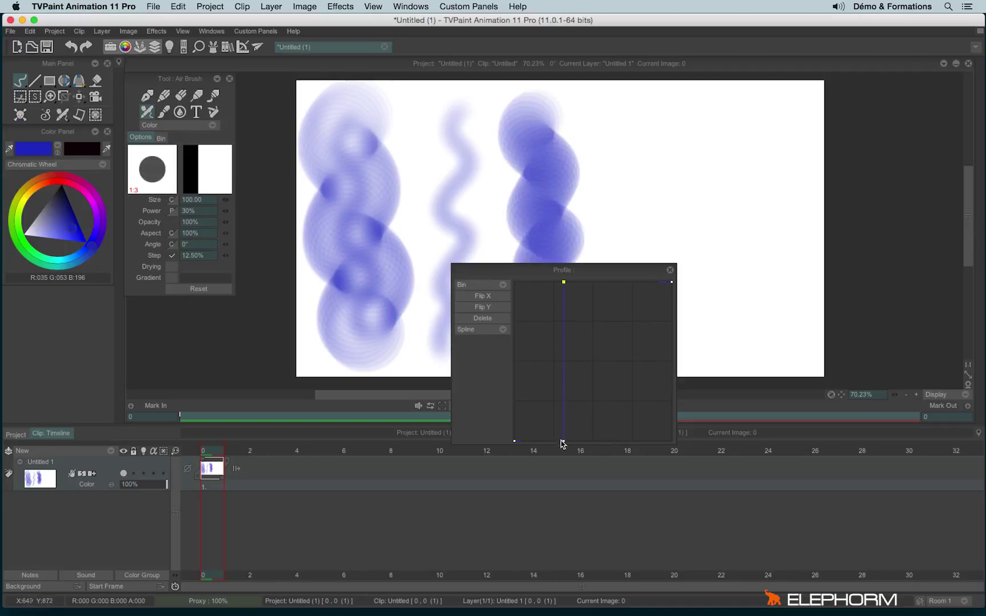
Add points to the profile curve to form several alternating peaks and valleys, and paint a diagonal wavy stroke with the ringed brush.
click(530, 336)
drag(598, 293, 603, 447)
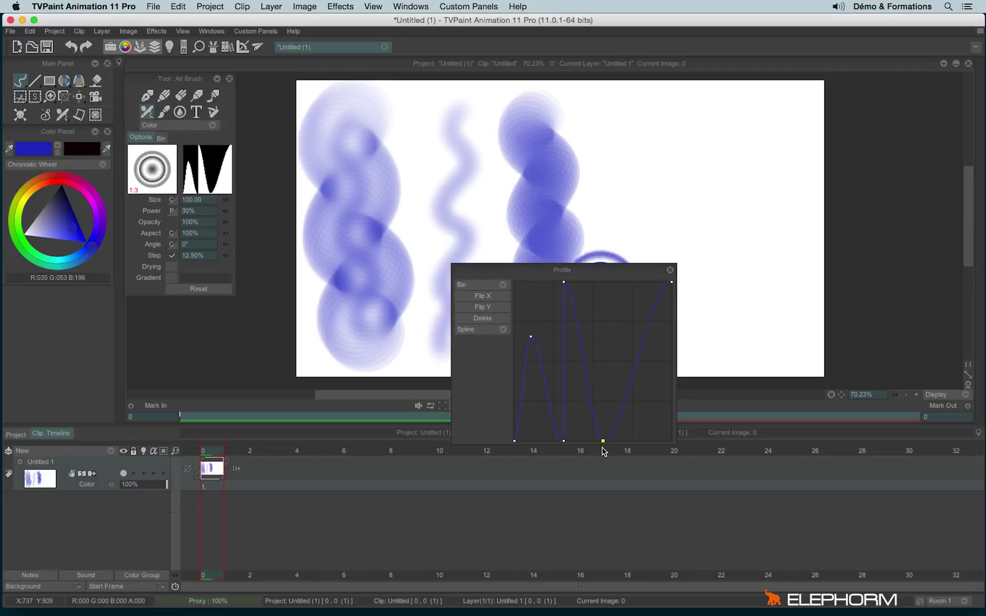
mouse_move(627, 363)
mouse_down()
mouse_move(617, 283)
mouse_move(650, 440)
mouse_up()
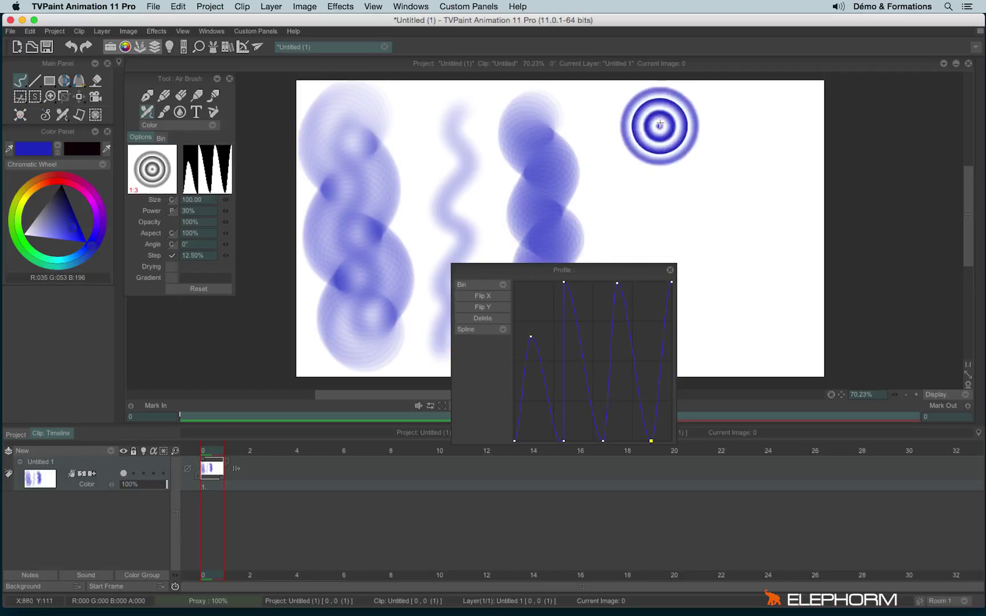
mouse_move(659, 124)
mouse_down()
mouse_move(658, 168)
mouse_move(697, 264)
mouse_move(770, 333)
mouse_up()
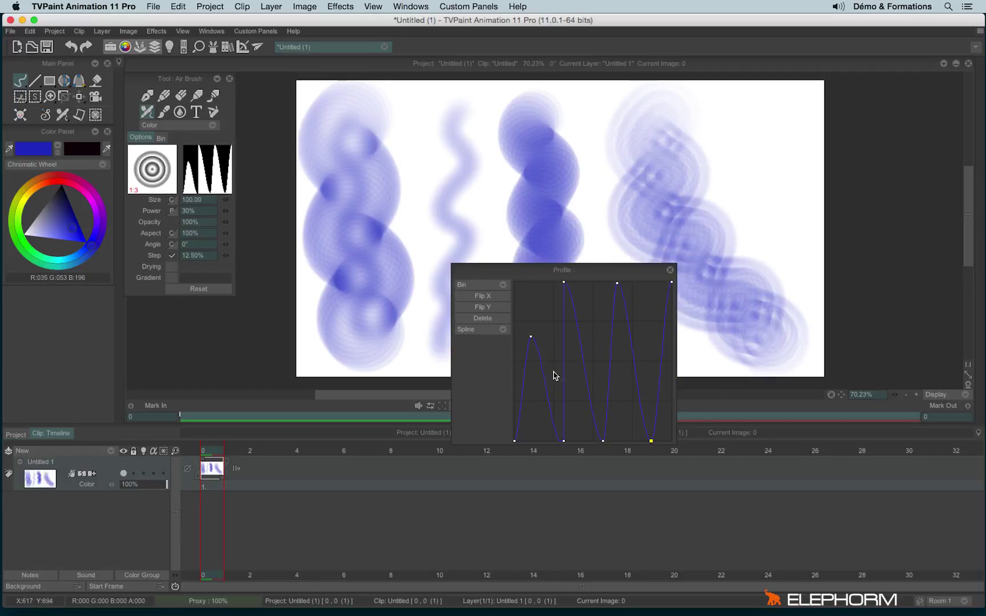
Reset the profile to a straight diagonal by deleting its intermediate points, and clear the canvas.
click(482, 318)
click(482, 318)
click(483, 319)
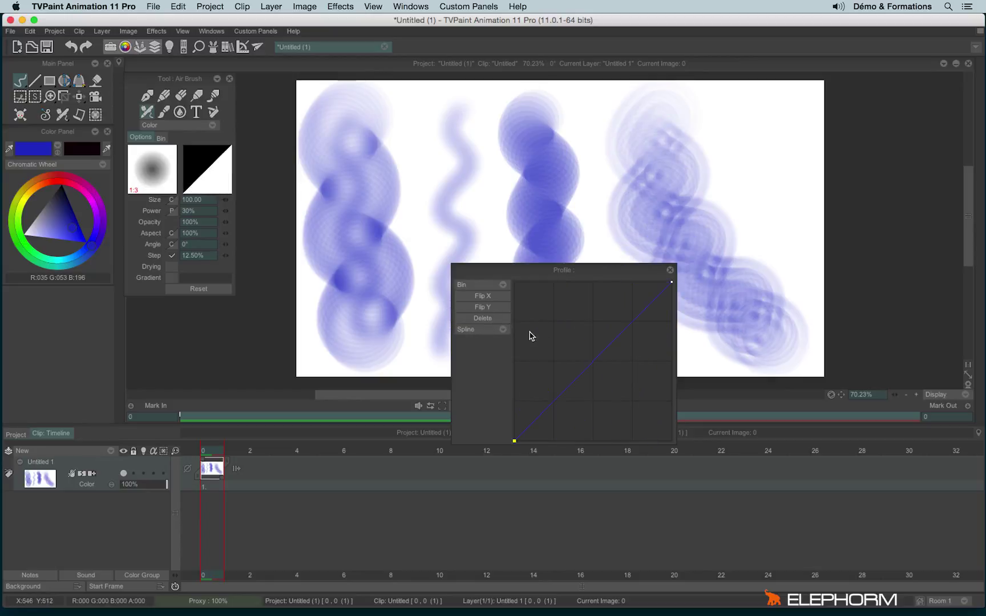
click(670, 269)
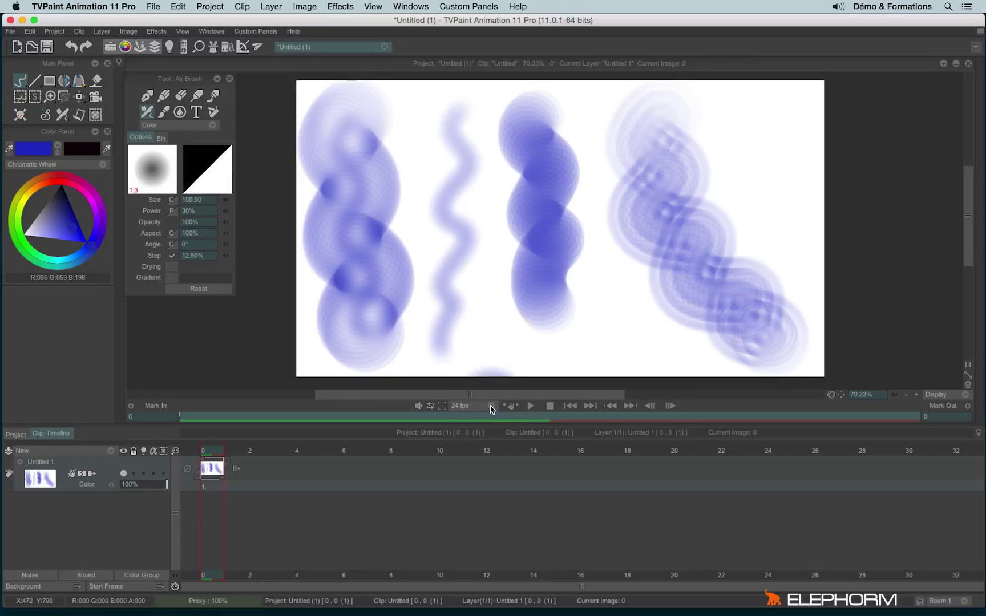
key(BackSpace)
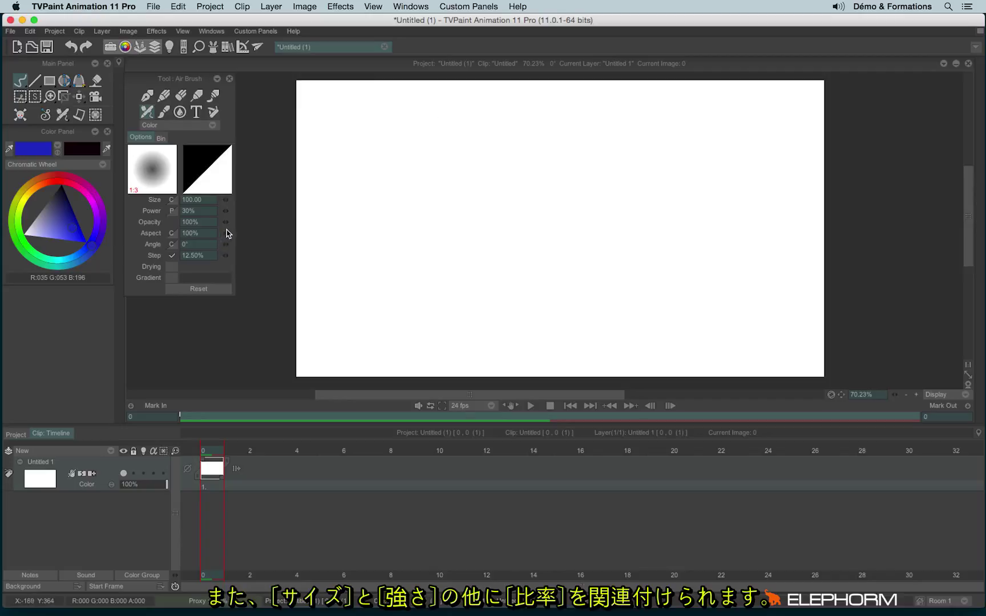
Set the Air Brush Aspect to 15%, paint two wavy vertical strokes, and undo the second one.
mouse_move(225, 235)
mouse_down()
mouse_move(143, 235)
mouse_move(244, 244)
mouse_move(143, 236)
mouse_up()
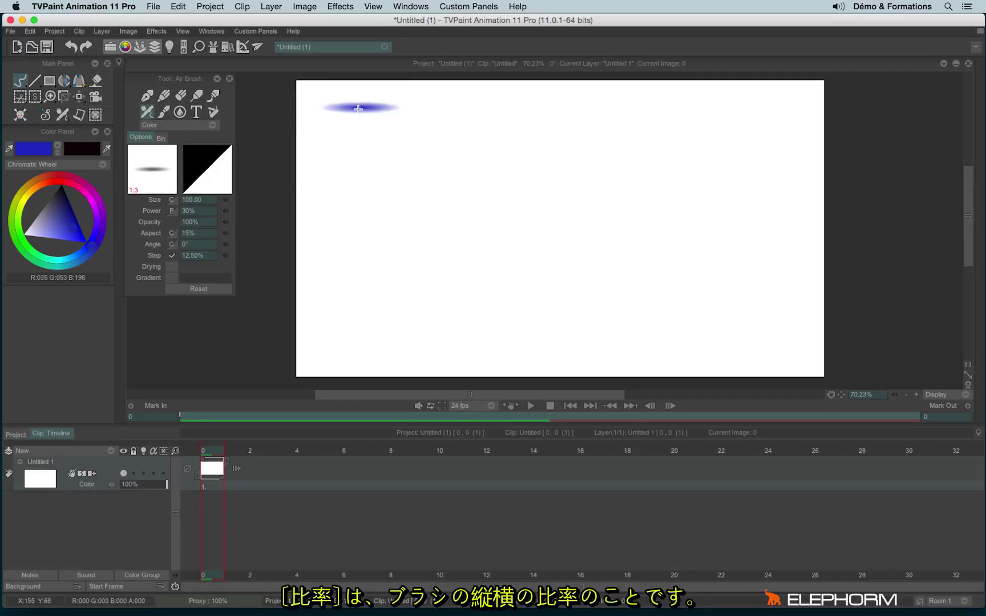
mouse_move(364, 106)
mouse_down()
mouse_move(367, 158)
mouse_move(356, 229)
mouse_move(395, 368)
mouse_up()
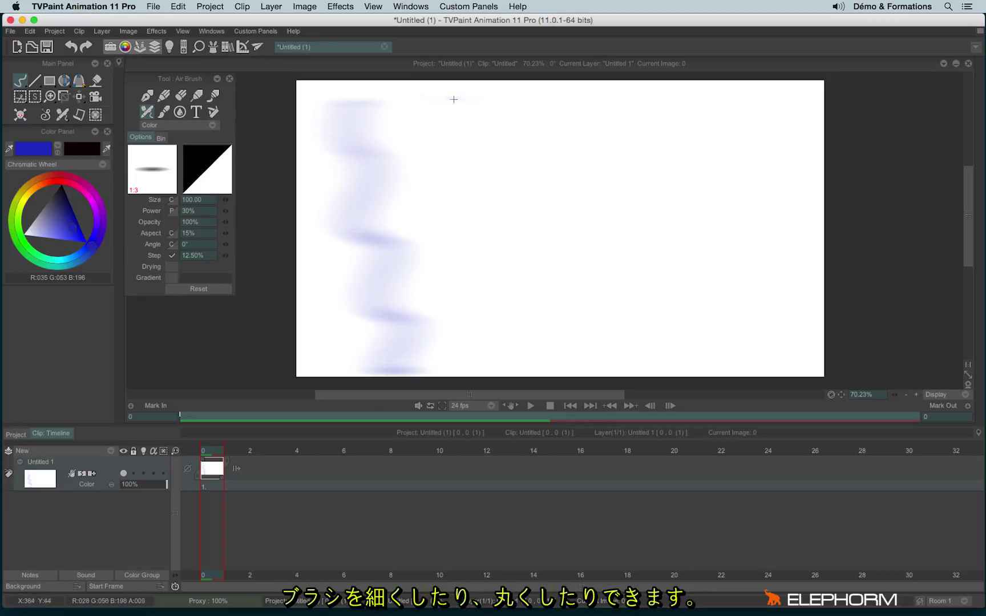
mouse_move(455, 98)
mouse_down()
mouse_move(476, 161)
mouse_move(469, 238)
mouse_move(476, 354)
mouse_up()
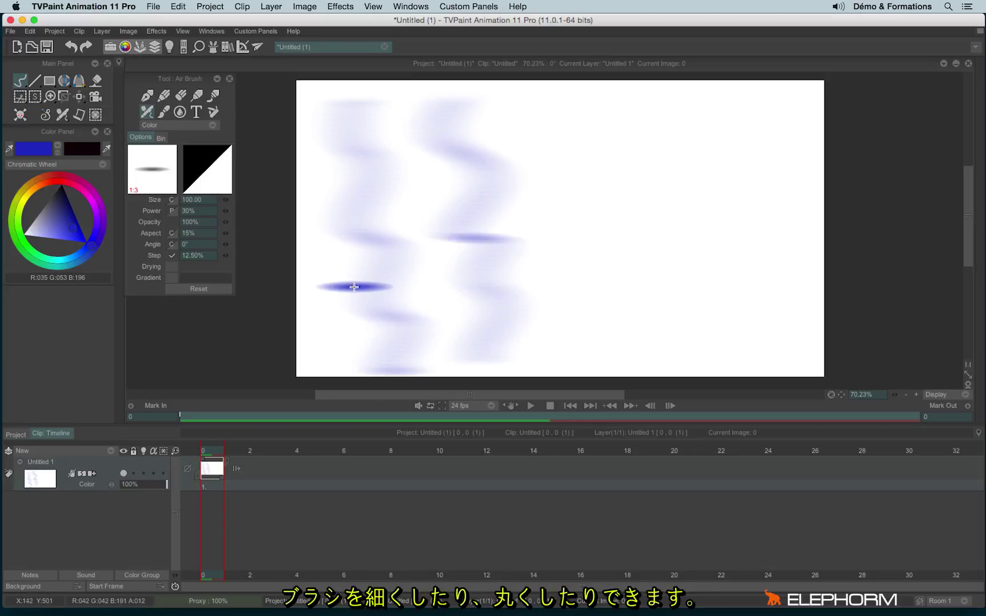
key(ctrl+z)
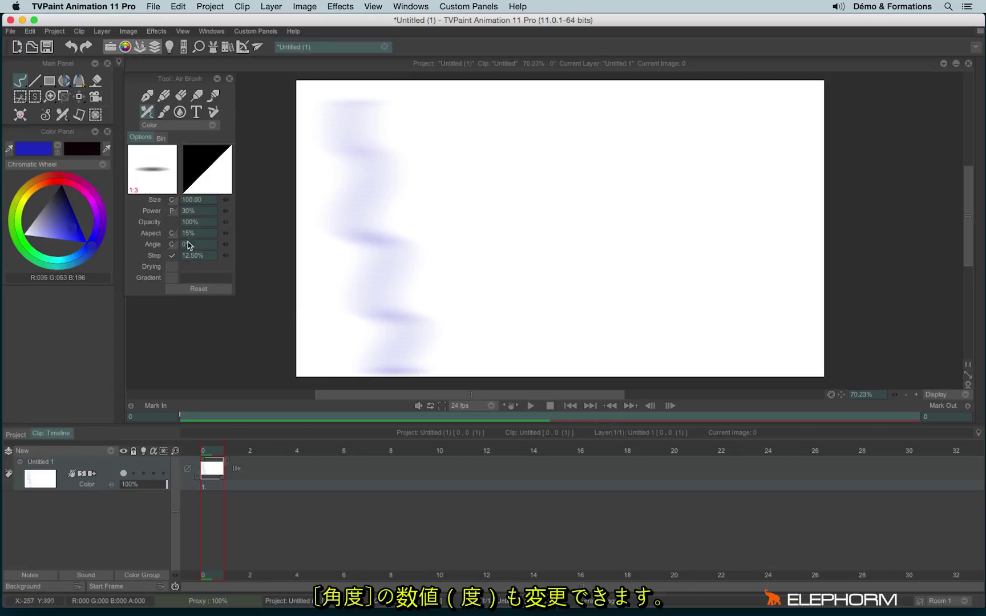
Set the brush Angle to 39° and paint a zigzag stroke down the canvas beside the first one.
drag(227, 247, 270, 248)
drag(490, 103, 446, 142)
drag(509, 176, 446, 218)
drag(537, 235, 469, 290)
drag(543, 304, 480, 352)
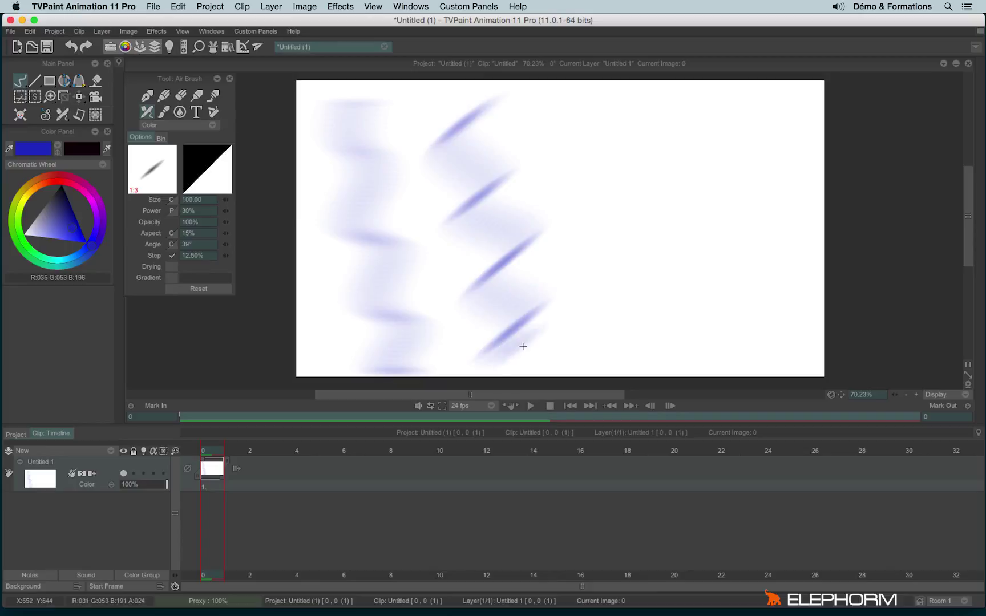
drag(328, 305, 296, 334)
key(ctrl+z)
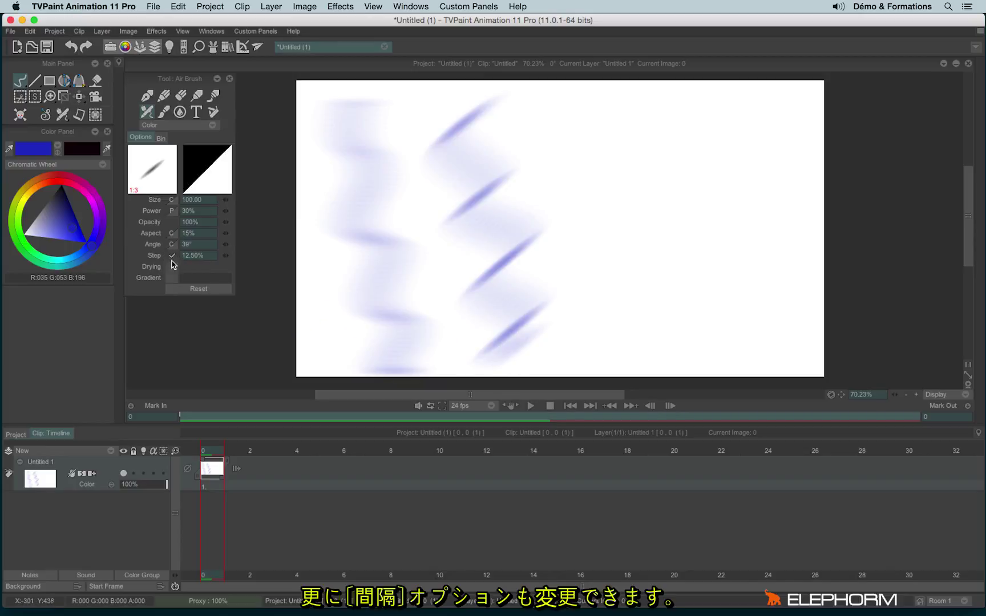
Examine the Step option in the Air Brush, Pencil Brush and Oil Brush settings, and return to the Air Brush.
click(171, 256)
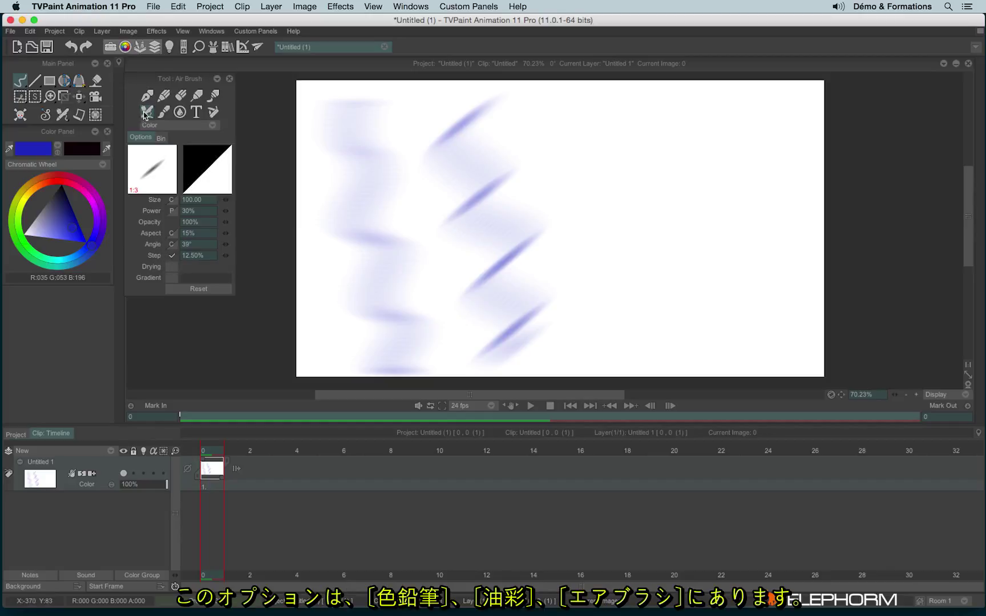
click(165, 100)
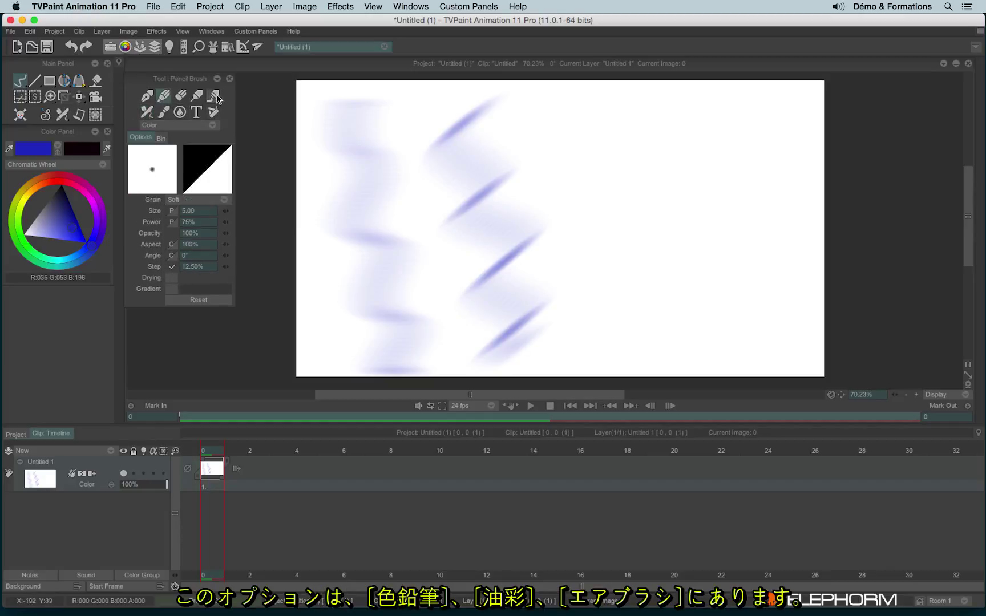
click(214, 96)
click(146, 113)
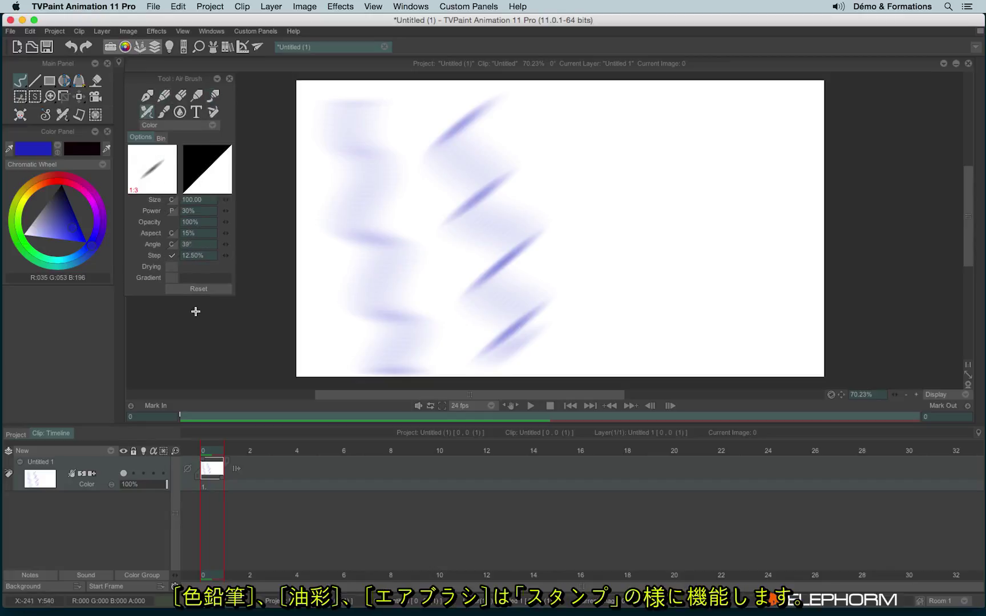
Stamp several separate Air Brush dabs in the empty area beside the angled zigzag stroke.
click(546, 198)
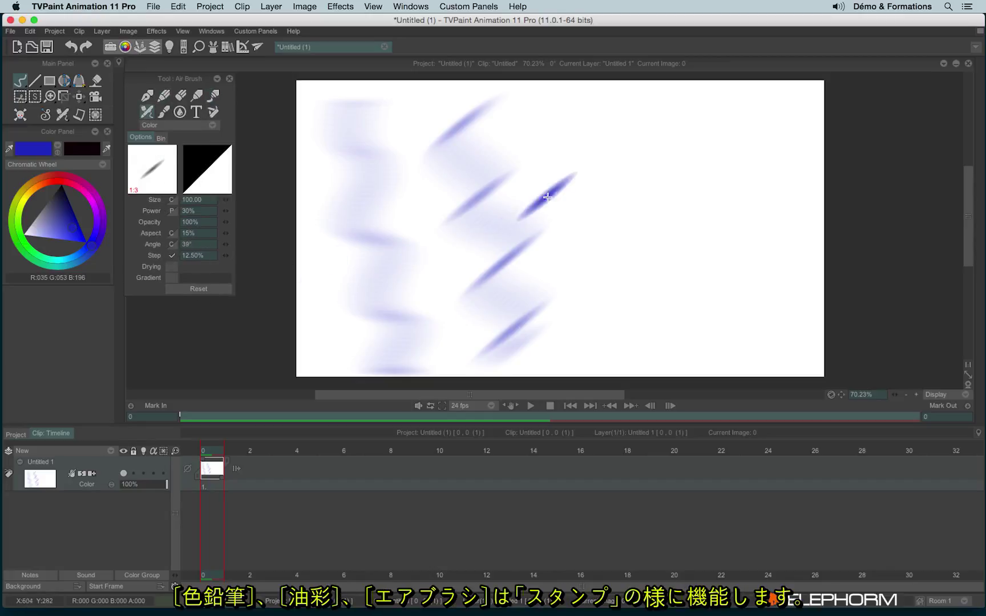
click(577, 108)
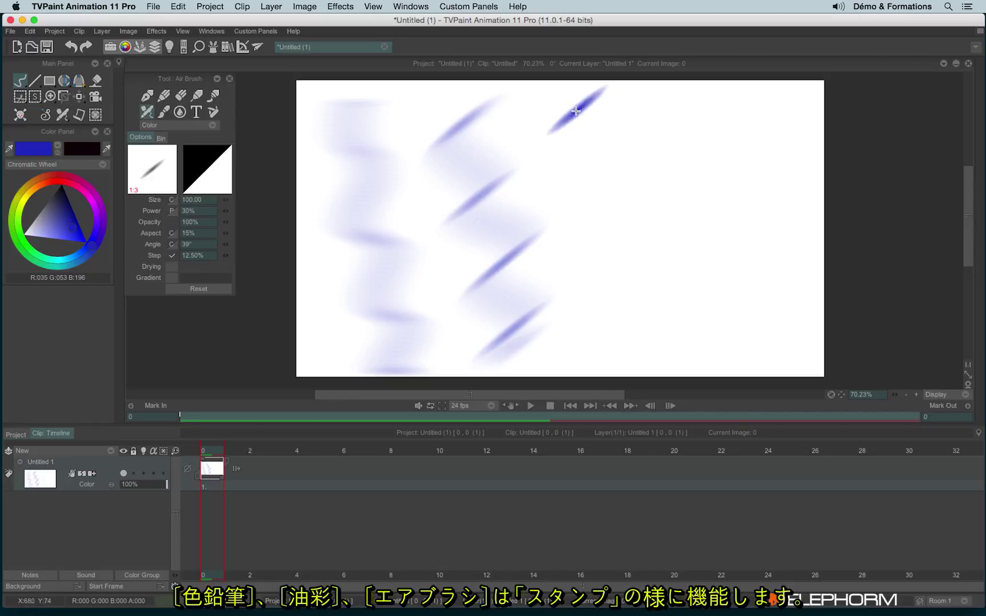
click(601, 120)
click(581, 160)
click(615, 180)
click(581, 212)
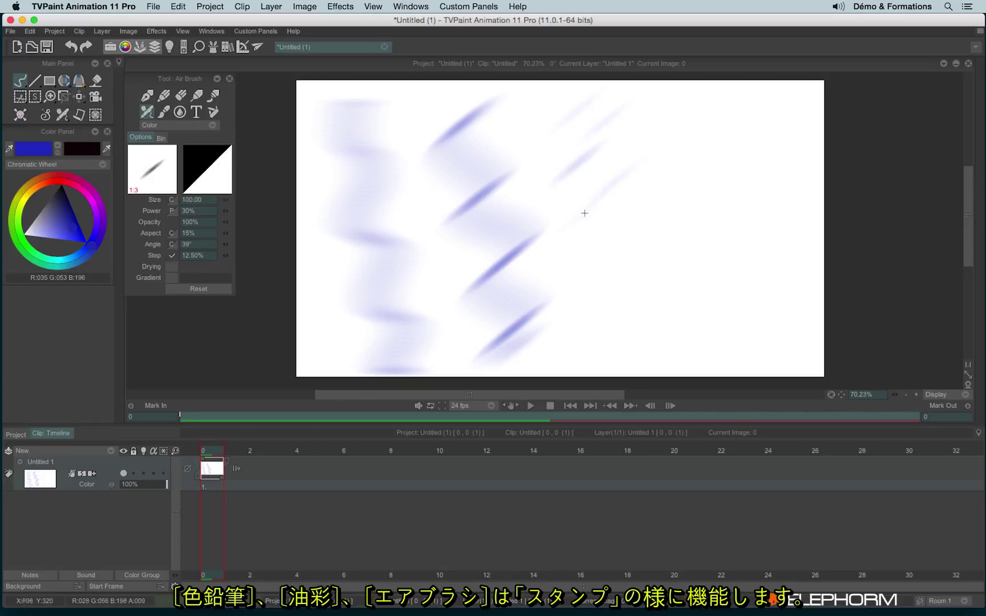
Stamp three more separate Air Brush dabs below the existing ones beside the angled zigzag stroke.
click(600, 250)
click(579, 274)
click(618, 290)
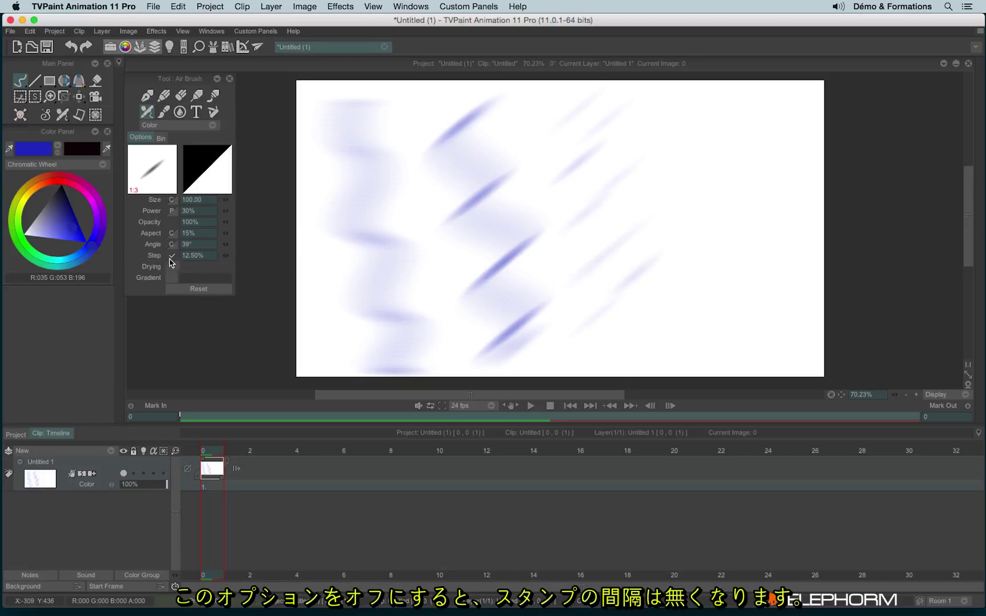
Disable the Step option, paint a dense zigzag stroke down the empty right part of the canvas, and clear the canvas.
mouse_move(690, 100)
mouse_down()
mouse_move(710, 147)
mouse_move(704, 179)
mouse_move(718, 250)
mouse_move(700, 283)
mouse_move(733, 354)
mouse_move(730, 377)
mouse_up()
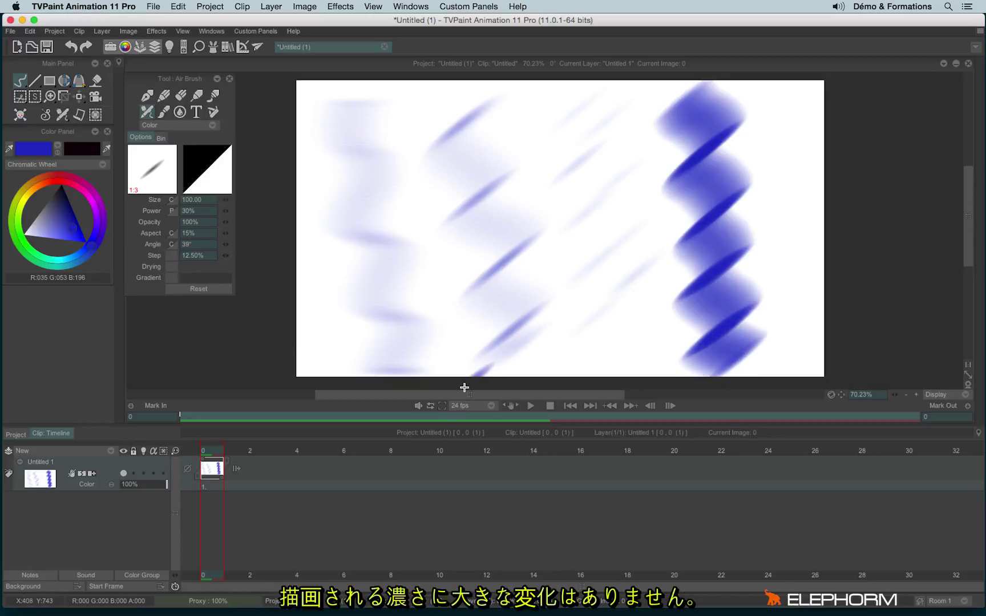
key(BackSpace)
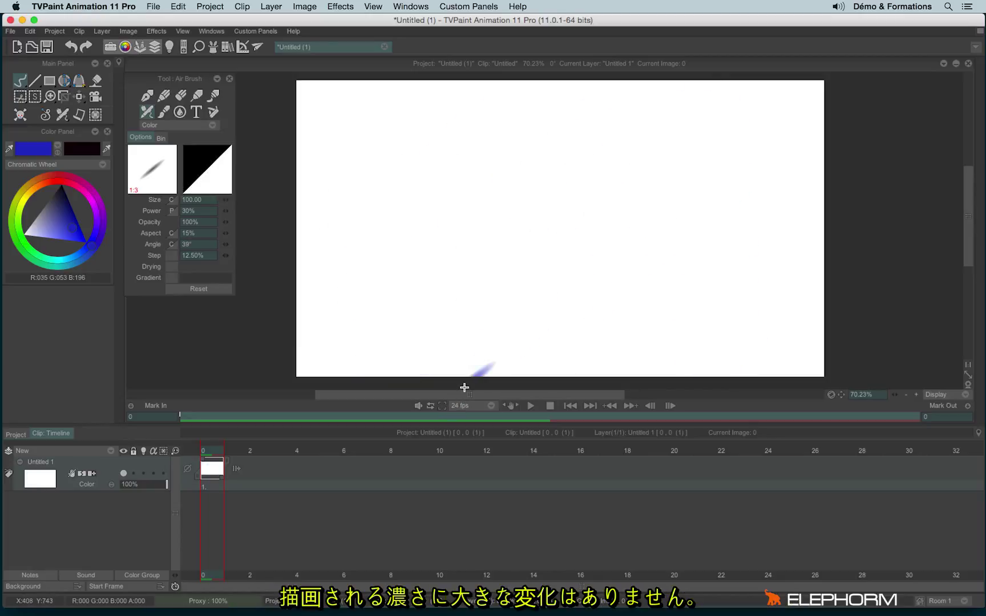
Paint three zigzag strokes side by side: one with Step off, one with Step at 12.50%, and one at 67.50%.
mouse_move(399, 85)
mouse_down()
mouse_move(356, 125)
mouse_move(381, 254)
mouse_move(345, 361)
mouse_up()
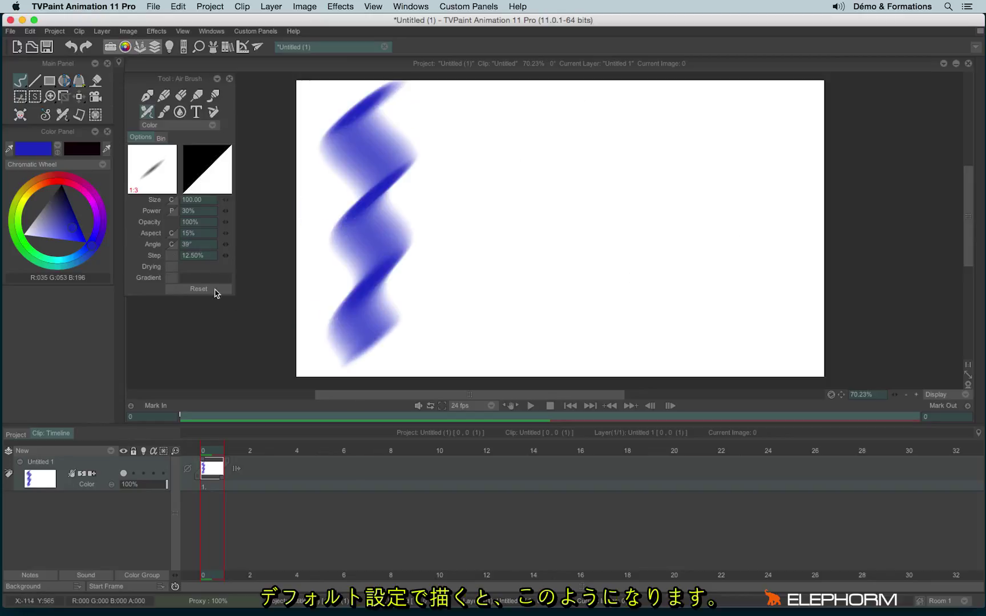
click(171, 256)
mouse_move(485, 85)
mouse_down()
mouse_move(440, 121)
mouse_move(494, 171)
mouse_move(460, 267)
mouse_move(446, 368)
mouse_up()
drag(227, 256, 257, 259)
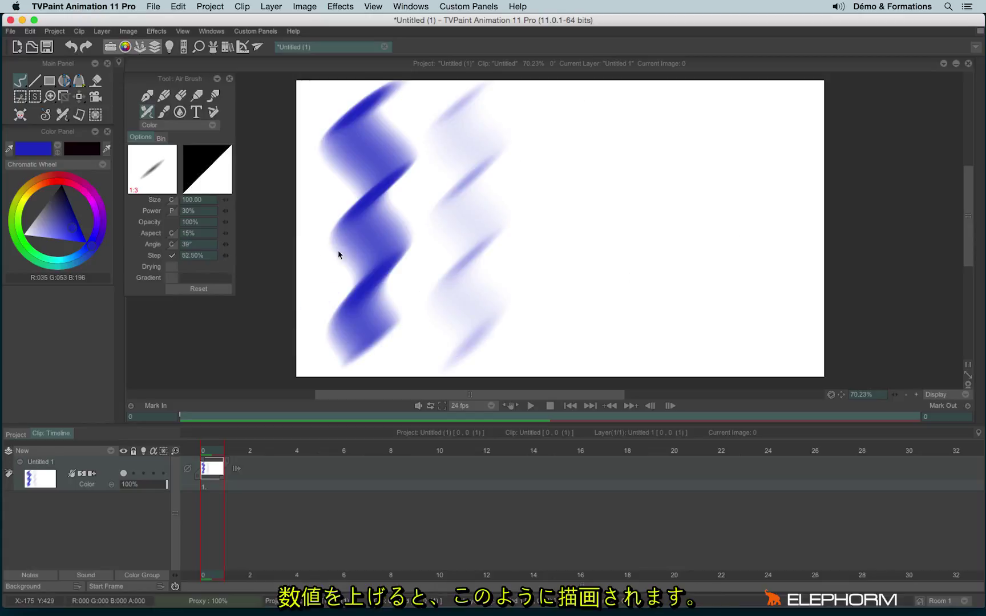
drag(338, 255, 374, 251)
mouse_move(579, 102)
mouse_down()
mouse_move(557, 132)
mouse_move(598, 168)
mouse_move(554, 228)
mouse_move(599, 257)
mouse_move(587, 283)
mouse_move(552, 307)
mouse_move(615, 353)
mouse_up()
click(343, 356)
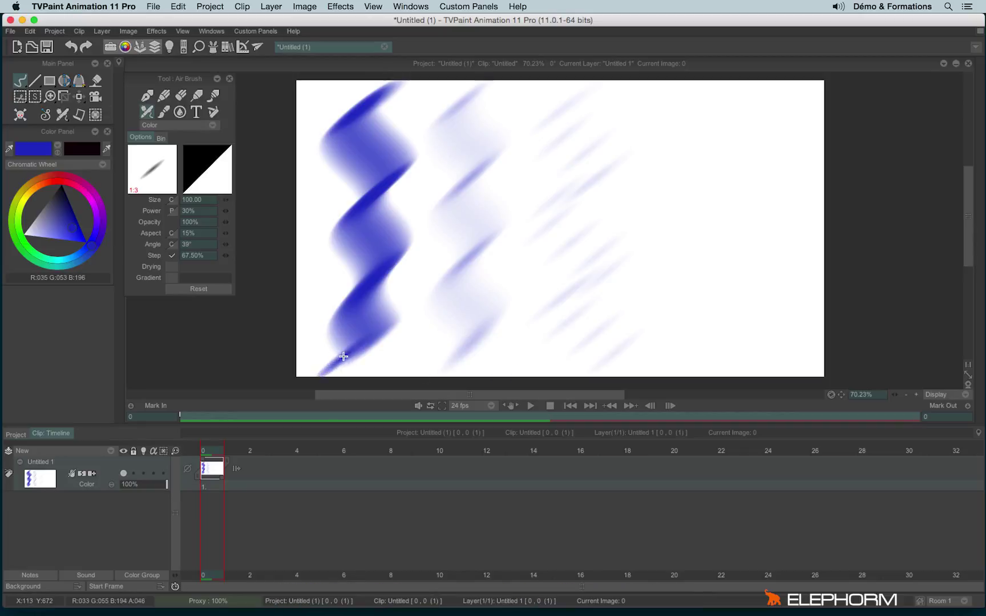
key(super+z)
Disable Step, clear the canvas, and paint a zigzag stroke with the brush Angle kept constant.
click(173, 256)
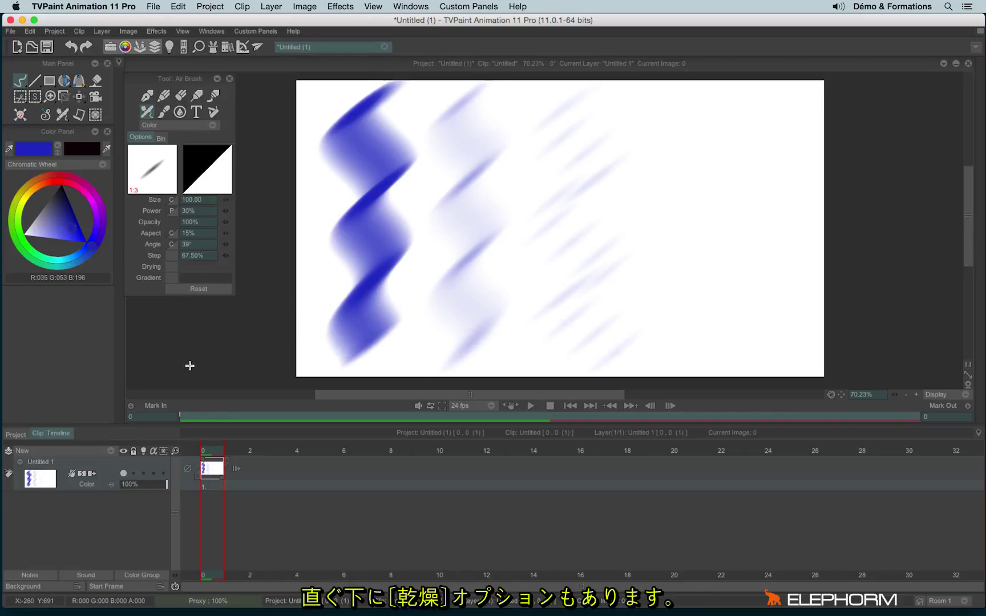
key(BackSpace)
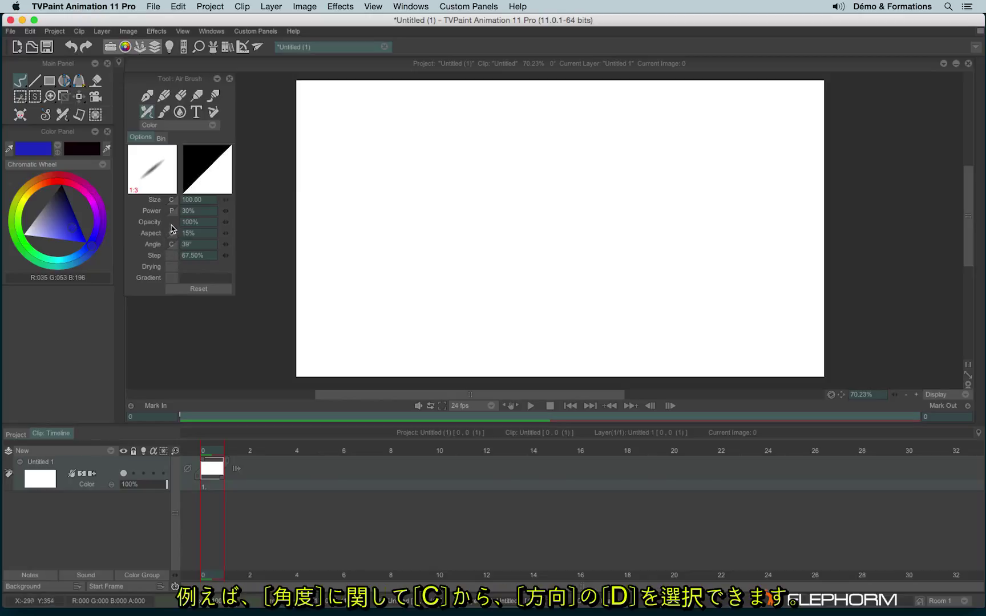
mouse_move(393, 111)
mouse_down()
mouse_move(368, 131)
mouse_move(393, 251)
mouse_move(264, 329)
mouse_up()
key(super+z)
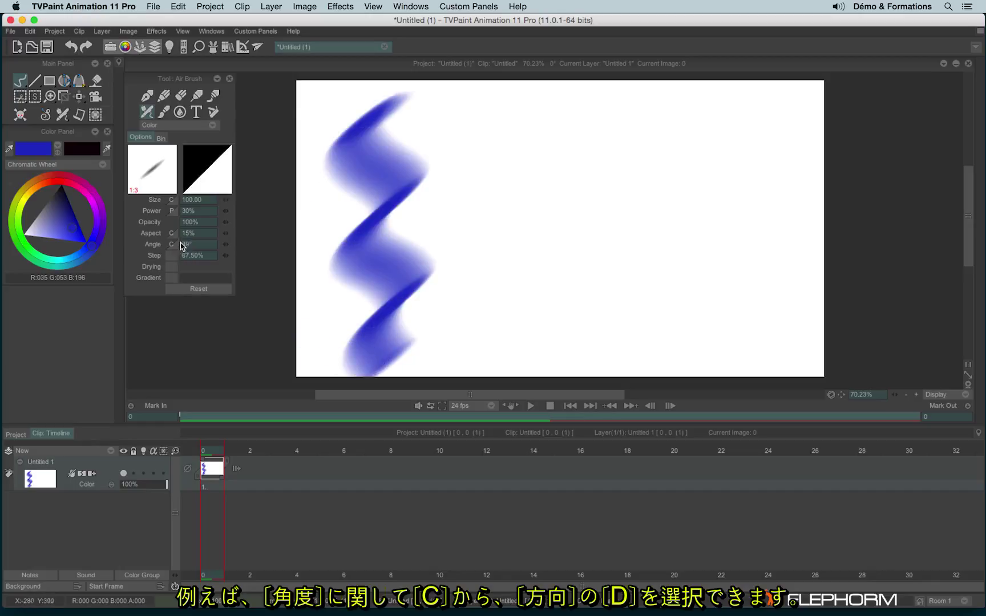
Link the brush Angle to Direction and paint a second zigzag stroke beside the first.
click(171, 243)
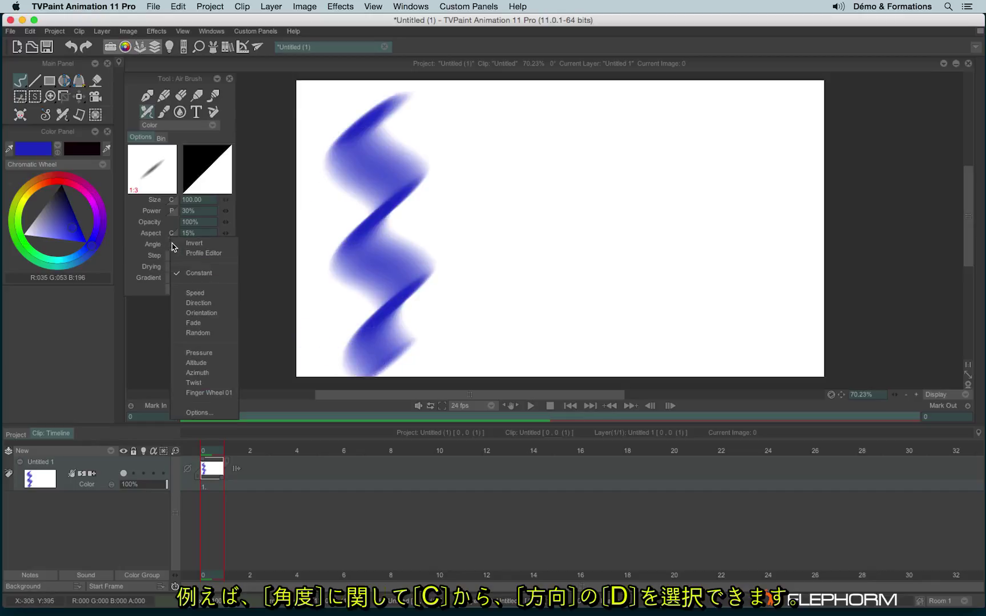
click(212, 303)
mouse_move(550, 105)
mouse_down()
mouse_move(491, 128)
mouse_move(528, 239)
mouse_move(482, 251)
mouse_move(536, 285)
mouse_move(478, 328)
mouse_move(542, 374)
mouse_move(525, 381)
mouse_up()
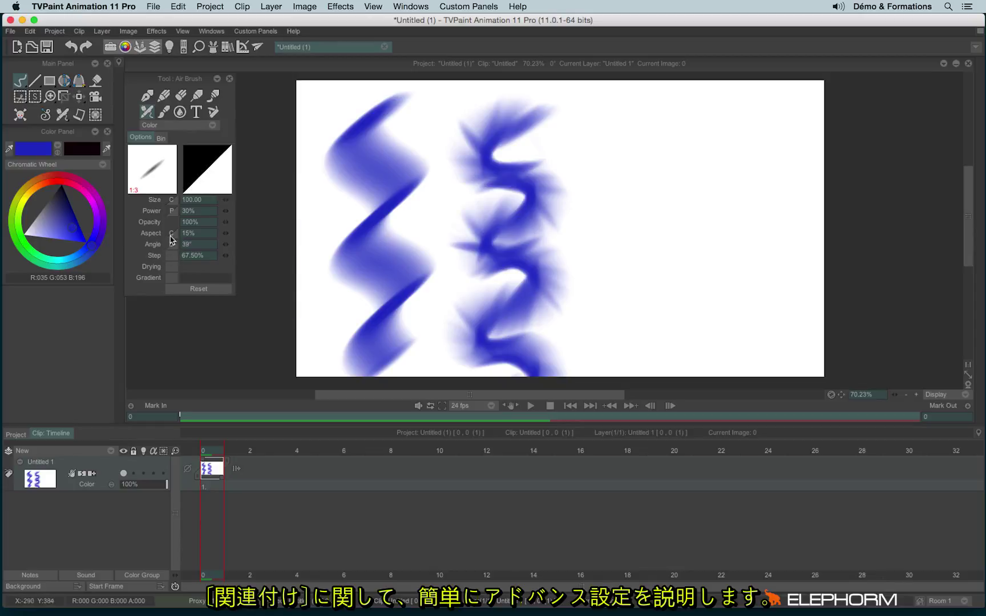
Reset the Air Brush settings on a cleared canvas and set Power to Constant at 100%.
click(188, 290)
key(BackSpace)
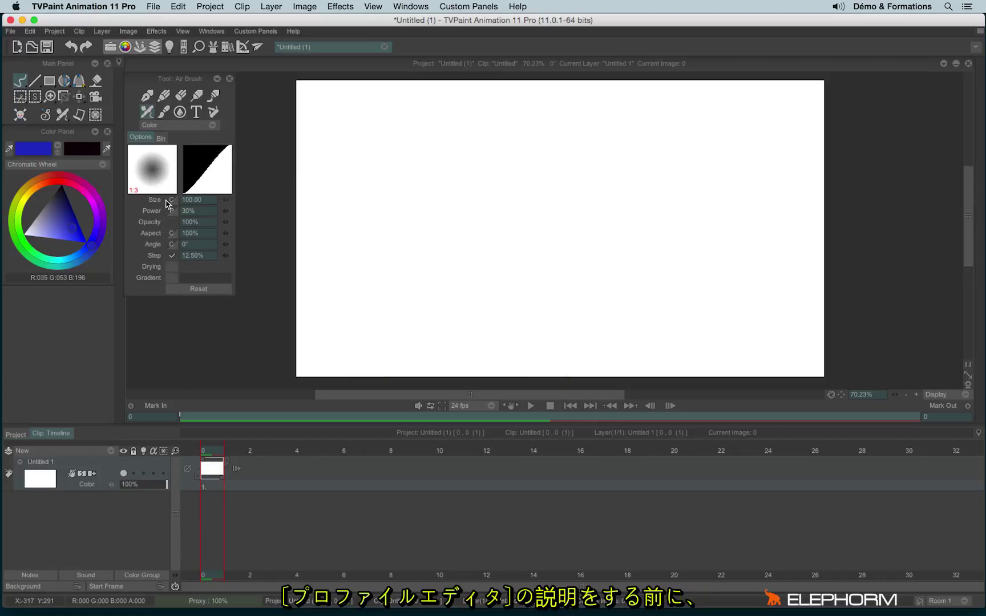
click(172, 201)
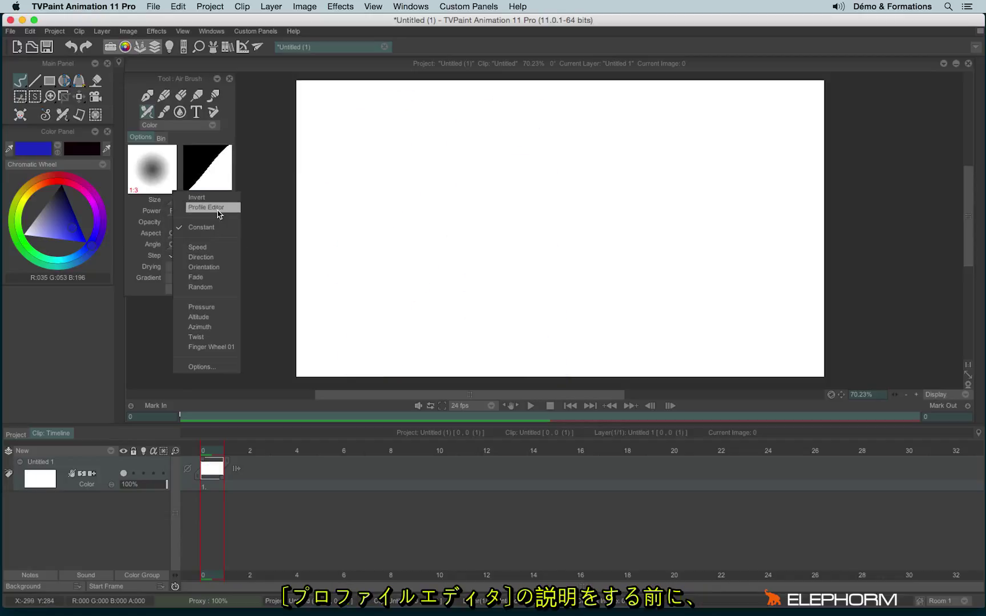
click(171, 210)
click(171, 211)
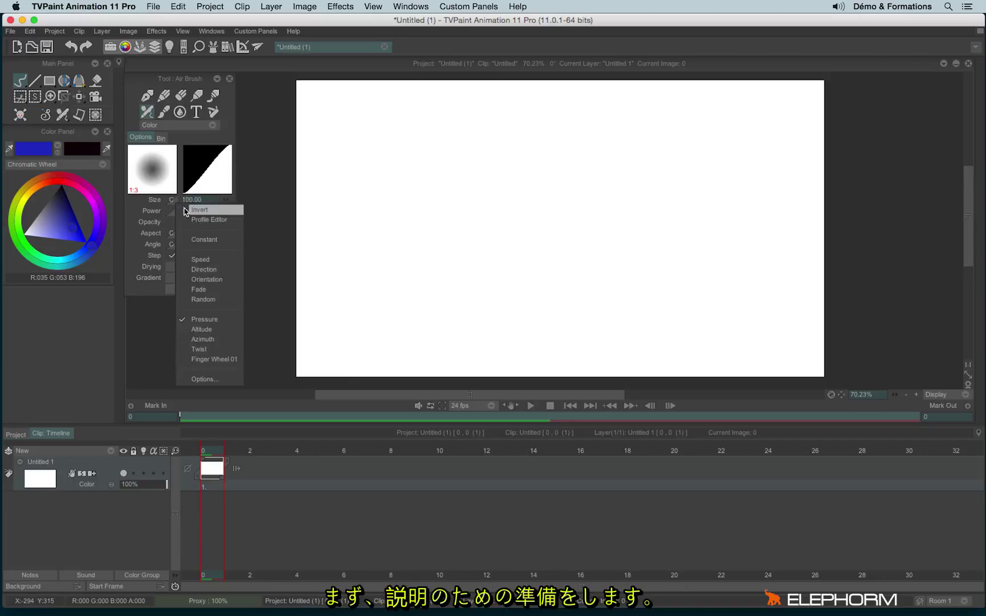
click(200, 238)
drag(225, 211, 313, 210)
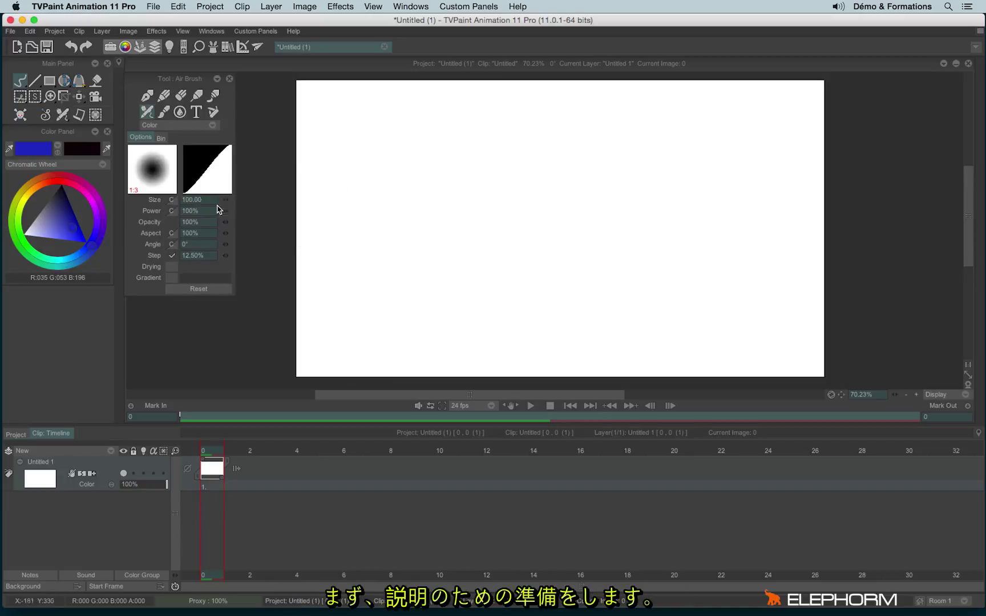
Link the brush Size to Pressure and paint wavy test strokes diagonally across the canvas, clearing it after each one.
click(171, 200)
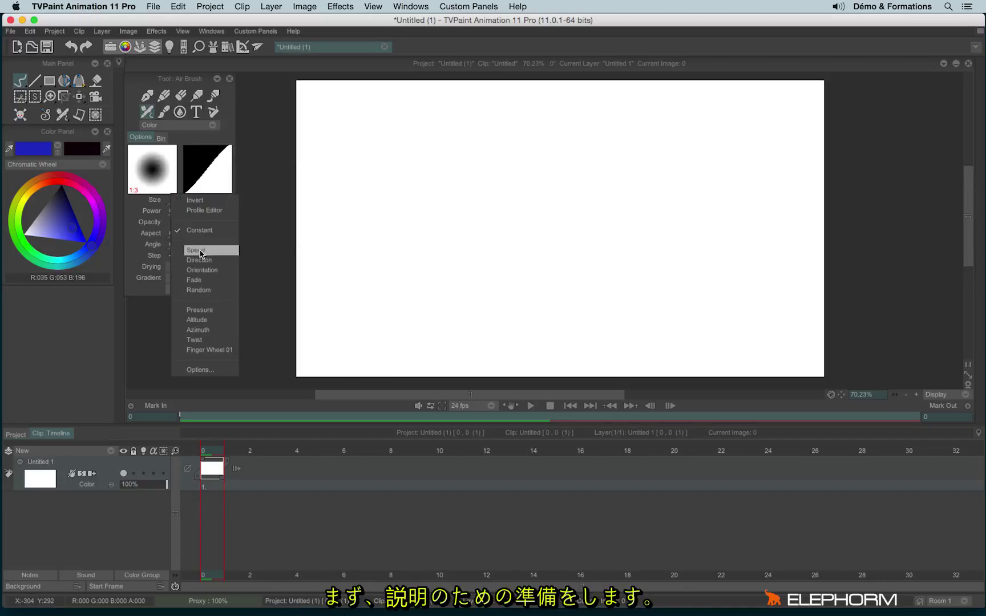
click(228, 308)
mouse_move(354, 135)
mouse_down()
mouse_move(375, 167)
mouse_move(435, 159)
mouse_move(564, 182)
mouse_move(591, 291)
mouse_move(650, 376)
mouse_move(563, 311)
mouse_up()
key(BackSpace)
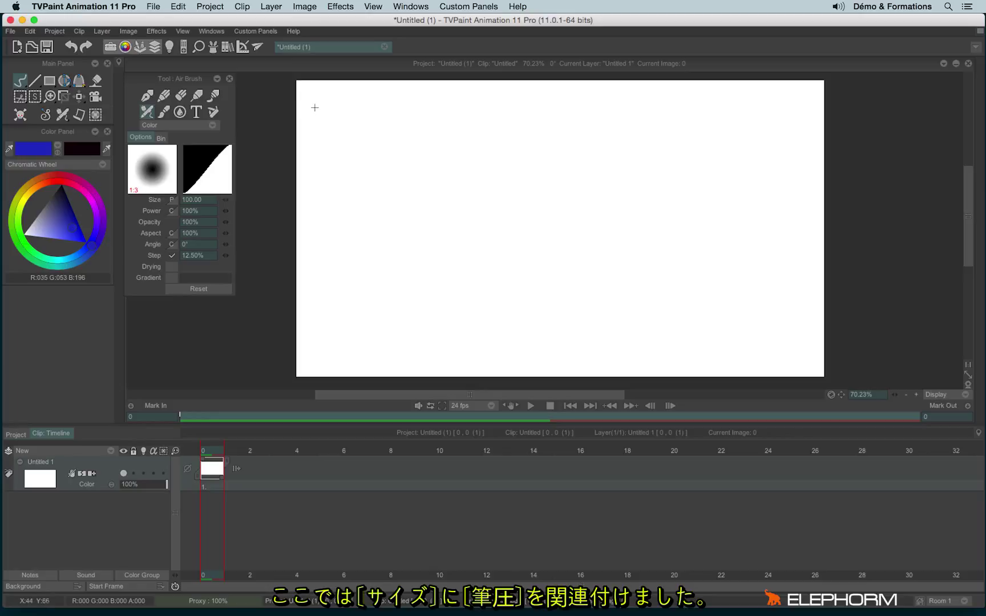
mouse_move(320, 128)
mouse_down()
mouse_move(331, 151)
mouse_move(395, 168)
mouse_move(486, 166)
mouse_move(499, 247)
mouse_move(611, 268)
mouse_move(700, 302)
mouse_move(728, 265)
mouse_up()
key(BackSpace)
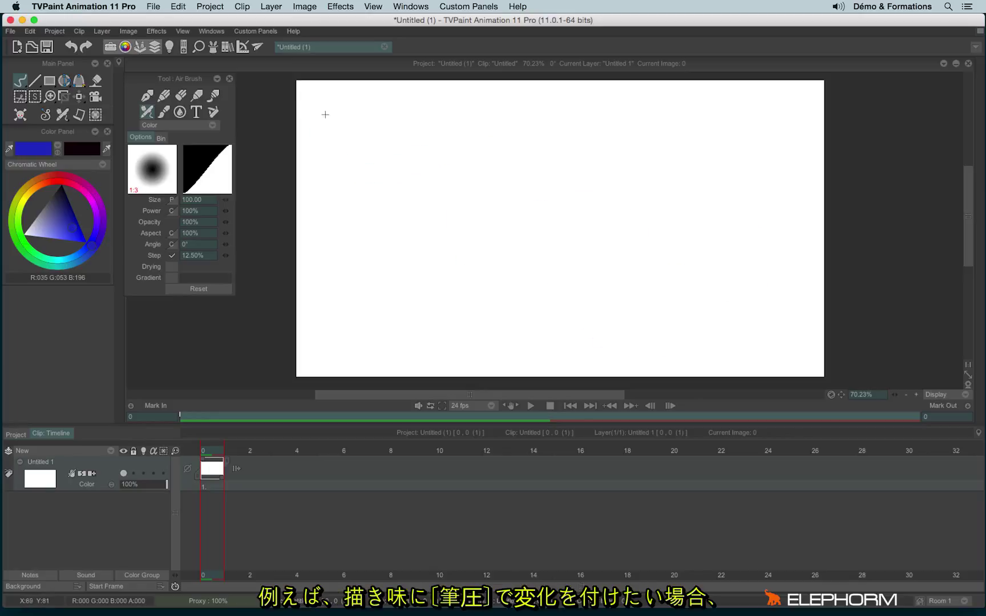
mouse_move(325, 114)
mouse_down()
mouse_move(378, 143)
mouse_move(420, 220)
mouse_move(554, 315)
mouse_move(738, 288)
mouse_up()
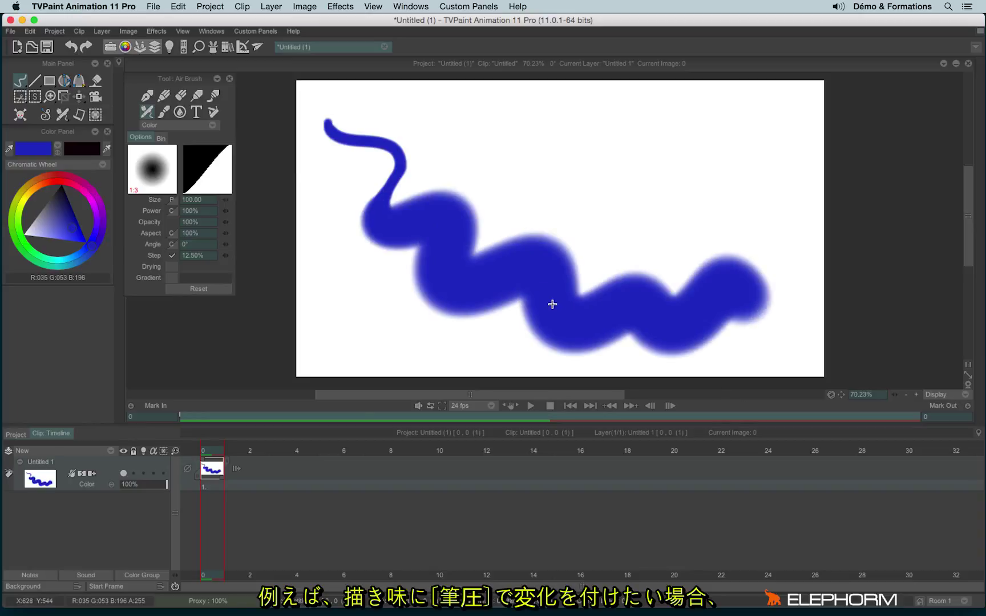
key(BackSpace)
click(550, 302)
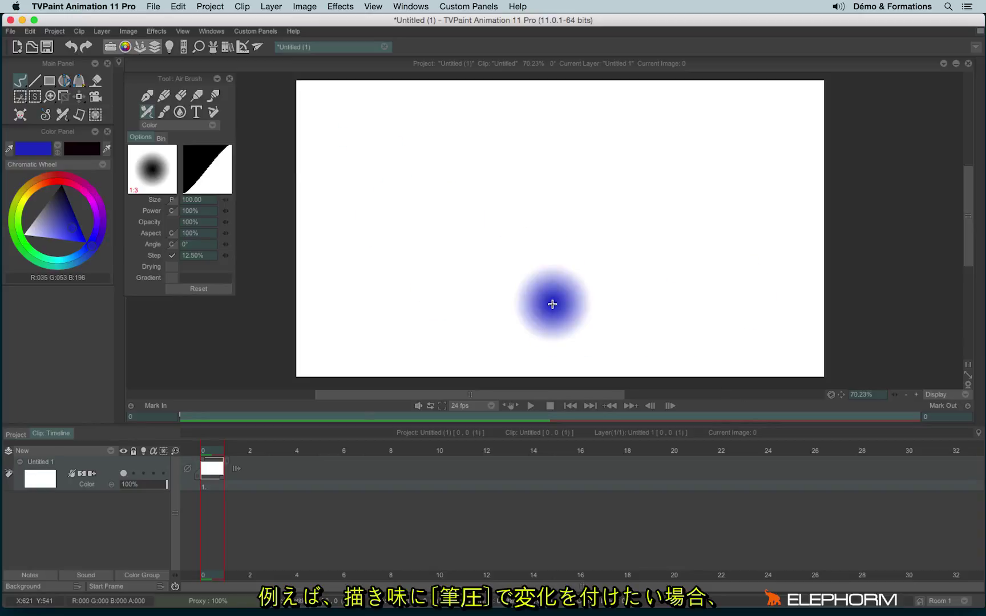
key(BackSpace)
Open the Profile Editor for the brush Size and flip its pressure curve vertically.
click(171, 200)
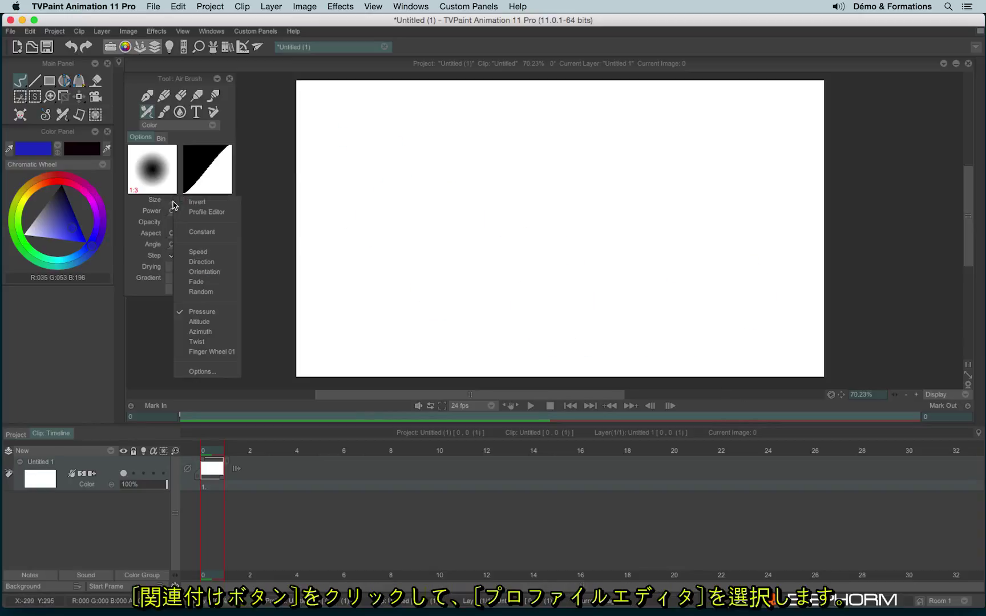
click(222, 215)
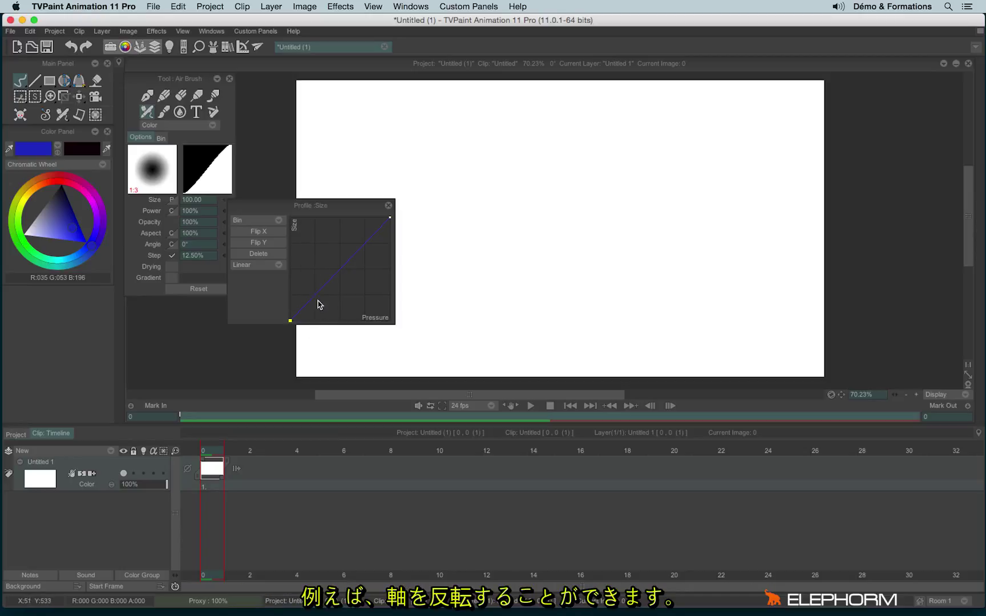
click(259, 244)
drag(266, 311, 283, 341)
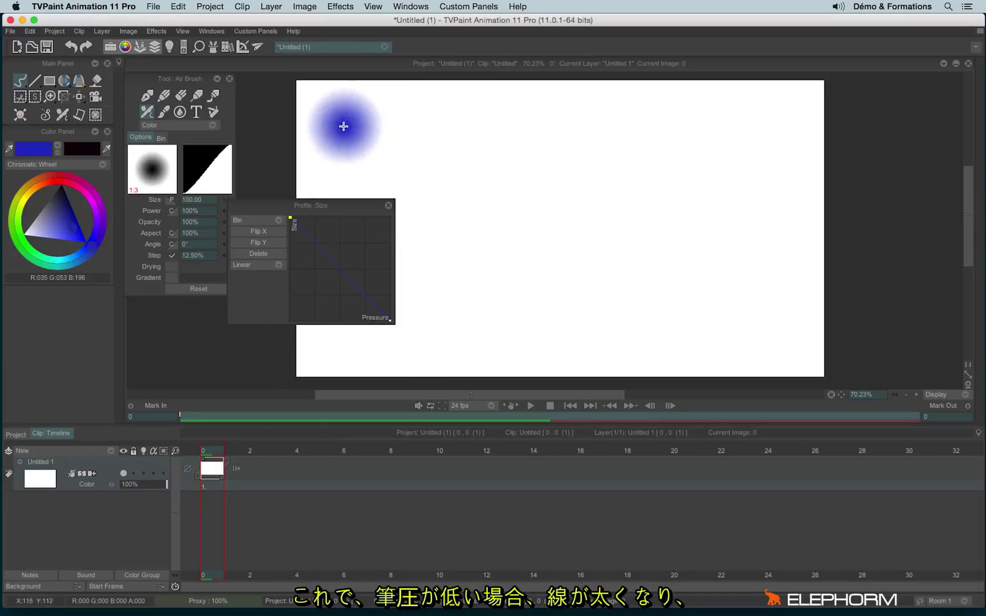
Paint several test strokes across the canvas with the inverted Size profile and clear the canvas.
mouse_move(344, 126)
mouse_down()
mouse_move(363, 147)
mouse_move(510, 138)
mouse_move(552, 151)
mouse_move(426, 216)
mouse_move(550, 224)
mouse_move(463, 258)
mouse_move(466, 330)
mouse_move(544, 260)
mouse_move(467, 234)
mouse_move(505, 293)
mouse_move(552, 250)
mouse_up()
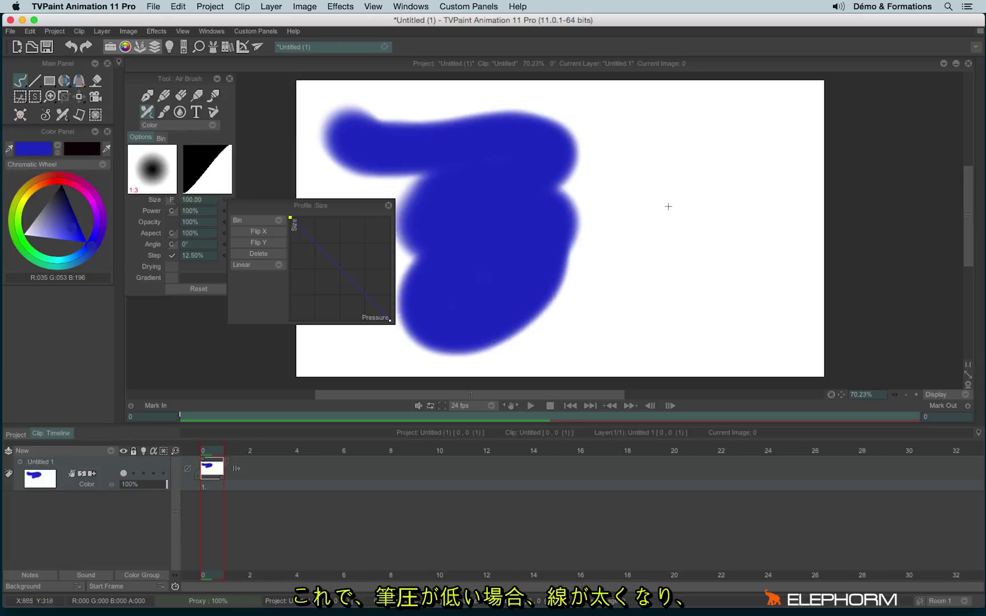
click(631, 204)
drag(660, 210, 752, 269)
drag(666, 281, 557, 359)
click(308, 181)
key(BackSpace)
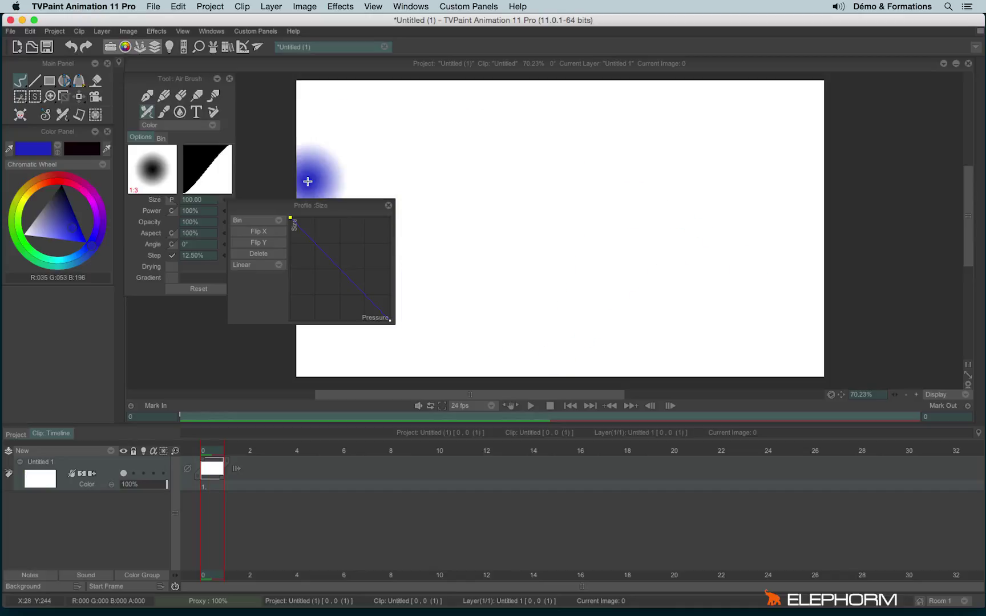
Flip the Size curve back and shape it into a zigzag with four added points, testing it with two strokes on a canvas cleared after painting.
click(260, 244)
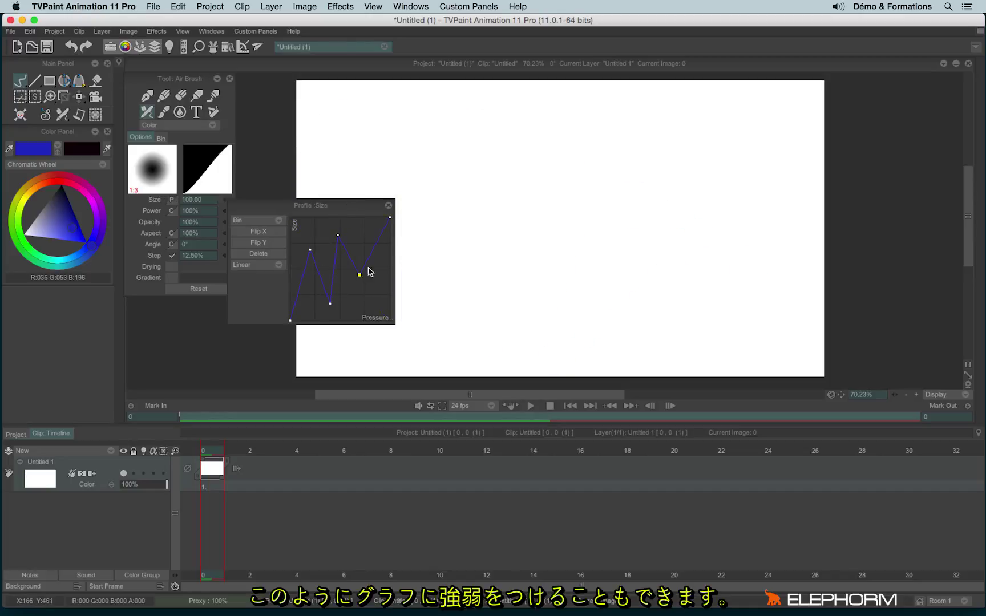
mouse_move(463, 154)
mouse_down()
mouse_move(625, 175)
mouse_move(720, 225)
mouse_move(670, 276)
mouse_move(569, 269)
mouse_move(500, 316)
mouse_move(435, 294)
mouse_move(402, 172)
mouse_move(555, 113)
mouse_move(775, 169)
mouse_move(759, 309)
mouse_up()
mouse_move(491, 214)
mouse_down()
mouse_move(562, 290)
mouse_move(499, 332)
mouse_move(520, 351)
mouse_move(643, 276)
mouse_move(600, 190)
mouse_move(417, 116)
mouse_move(328, 118)
mouse_move(412, 156)
mouse_move(425, 297)
mouse_move(397, 348)
mouse_move(531, 253)
mouse_move(686, 186)
mouse_move(738, 259)
mouse_move(767, 248)
mouse_up()
key(BackSpace)
key(BackSpace)
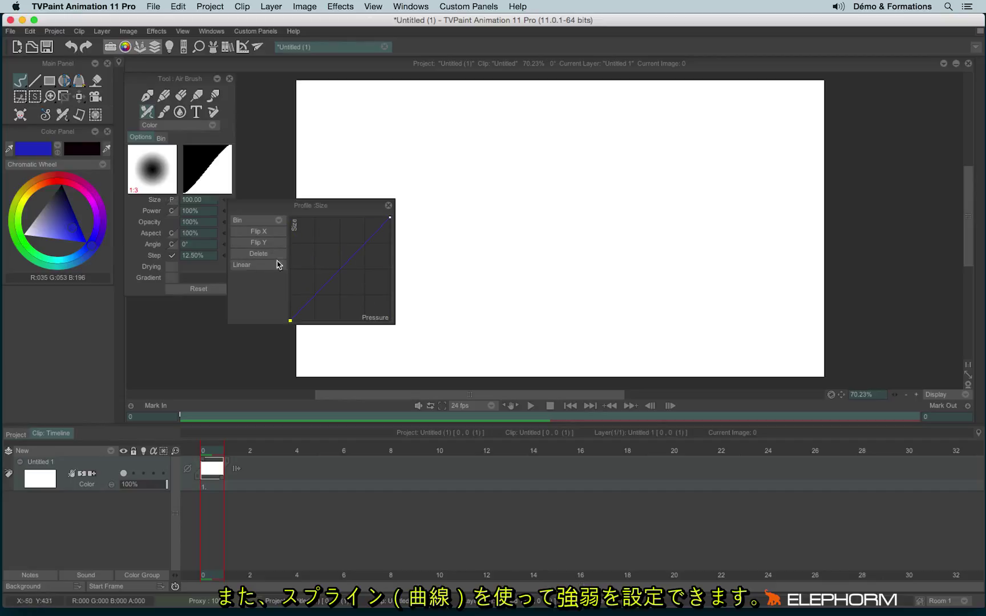
Switch the Size profile to Spline and place two intermediate points that form a steep vertical rise in the curve.
click(268, 266)
click(295, 278)
click(339, 286)
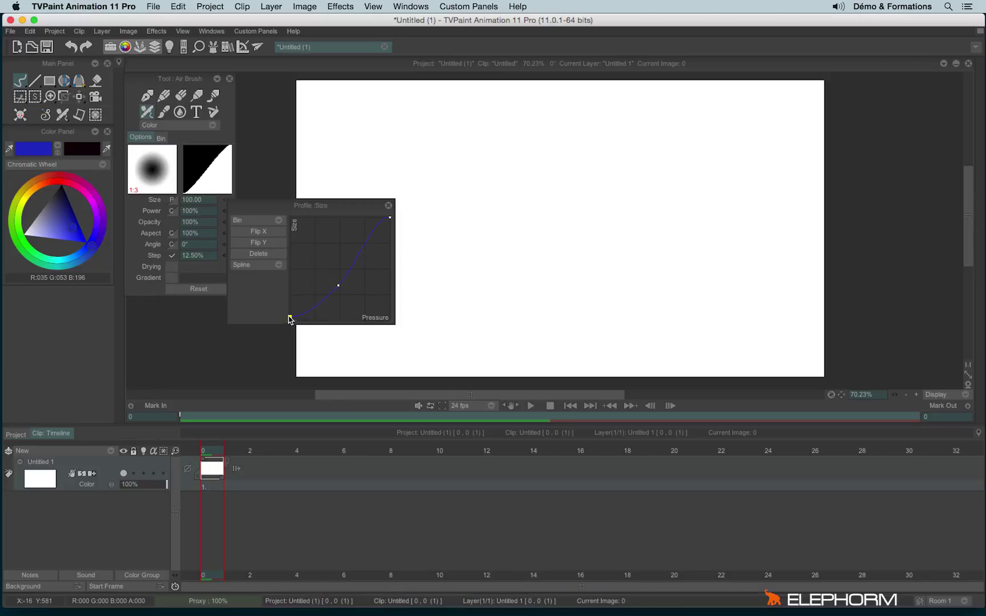
mouse_move(338, 285)
mouse_down()
mouse_move(380, 286)
mouse_move(386, 251)
mouse_move(378, 289)
mouse_move(348, 295)
mouse_up()
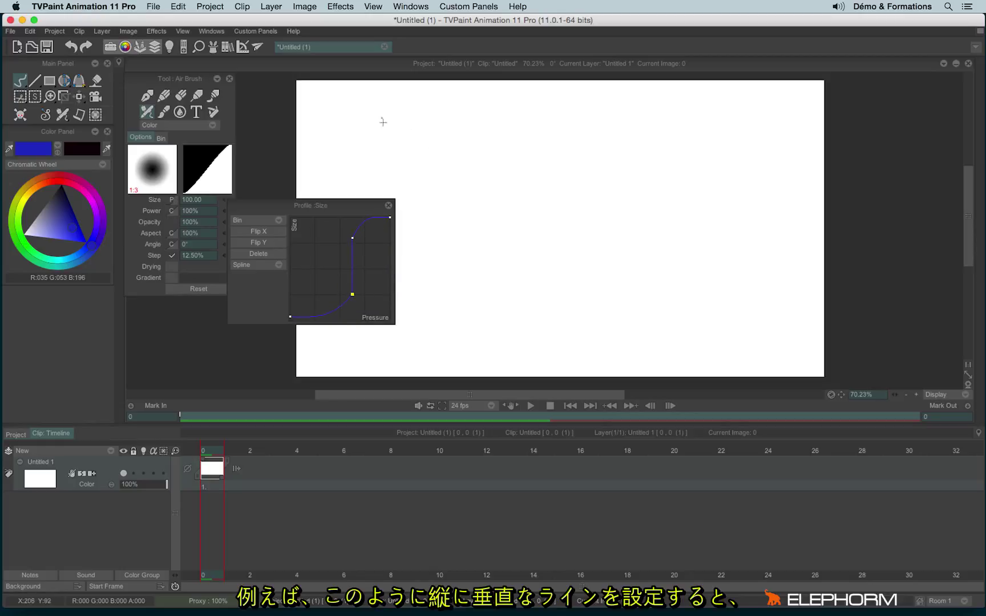
Paint a curved test stroke with the steep Size profile and clear the canvas.
mouse_move(391, 133)
mouse_down()
mouse_move(424, 147)
mouse_move(542, 160)
mouse_move(643, 290)
mouse_move(601, 308)
mouse_up()
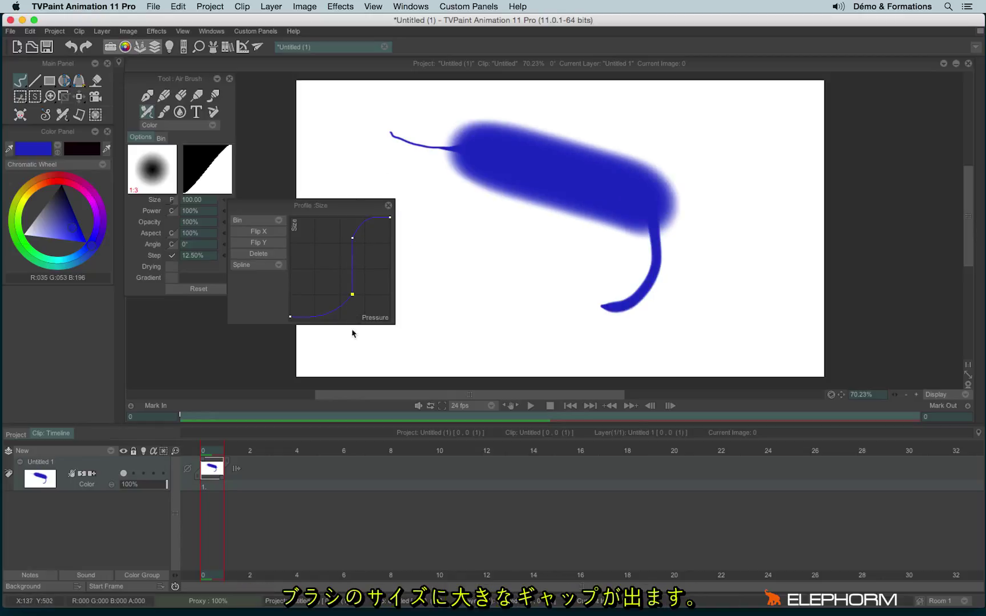
click(353, 237)
mouse_move(415, 201)
mouse_down()
mouse_move(520, 254)
mouse_move(469, 334)
mouse_move(641, 338)
mouse_move(717, 146)
mouse_move(676, 117)
mouse_move(762, 288)
mouse_move(679, 280)
mouse_move(447, 214)
mouse_move(378, 171)
mouse_up()
key(BackSpace)
click(392, 282)
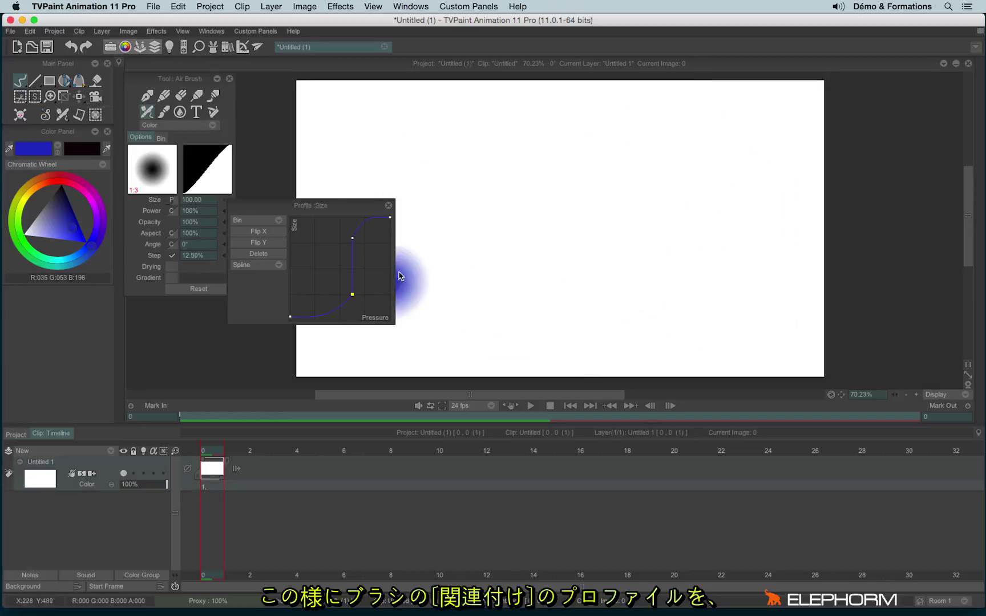